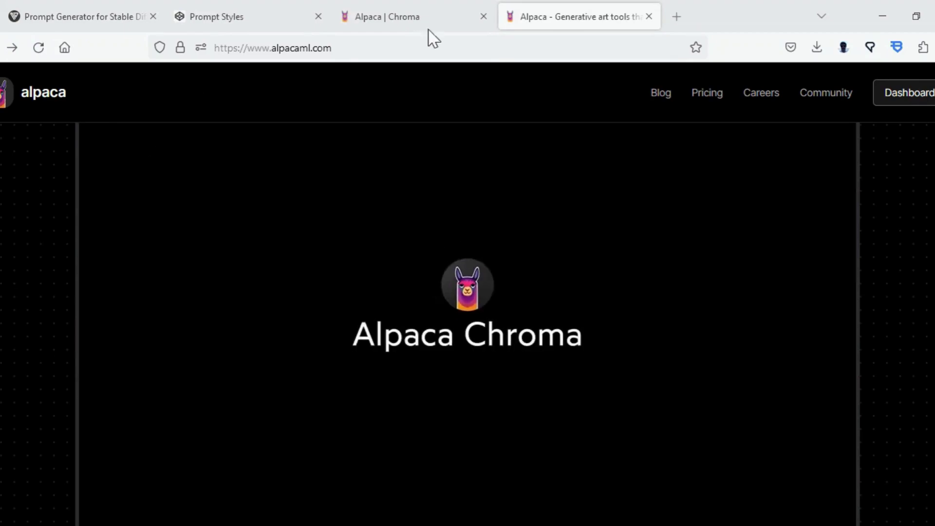
# Switch to the Alpaca | Chroma workspace tab
pyautogui.click(443, 21)
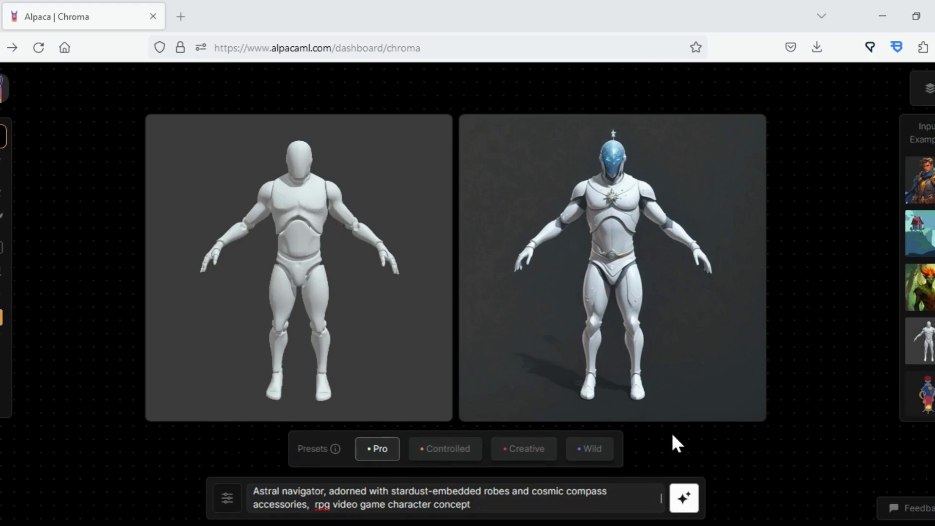
pyautogui.moveTo(613, 268)
pyautogui.moveTo(701, 188)
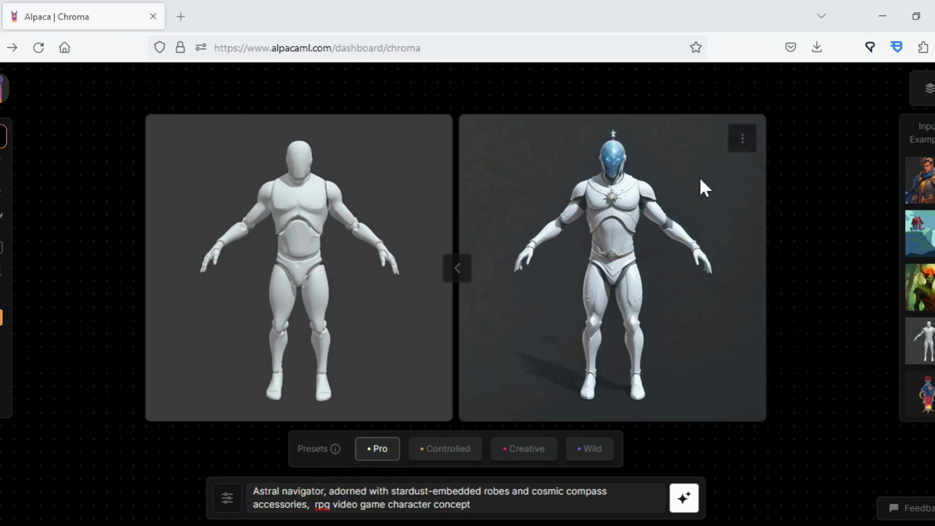
# Download the Pro astral navigator output as PNG, then select the Controlled preset
pyautogui.click(744, 141)
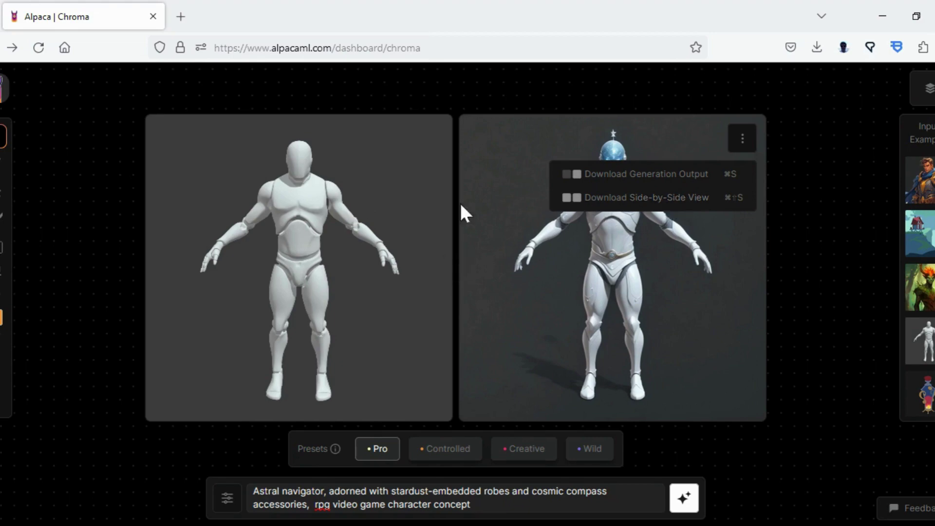
pyautogui.click(707, 176)
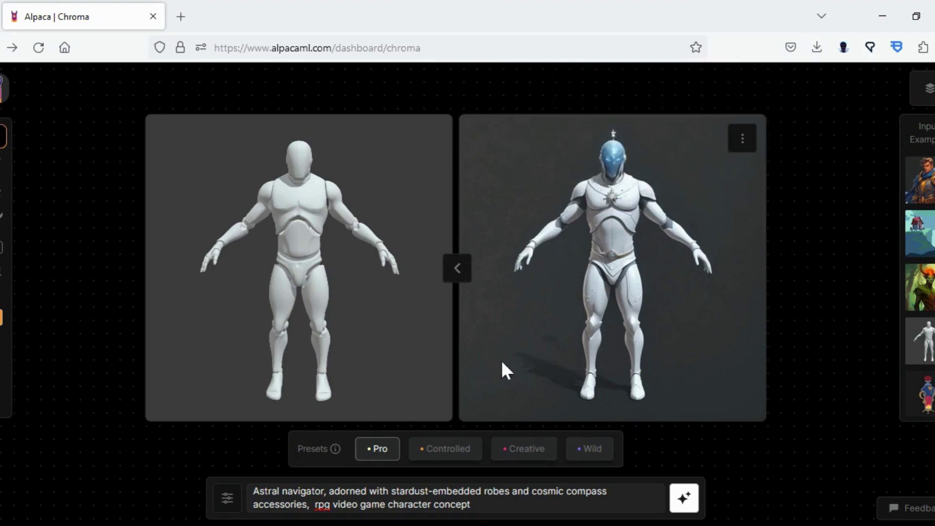
pyautogui.click(441, 454)
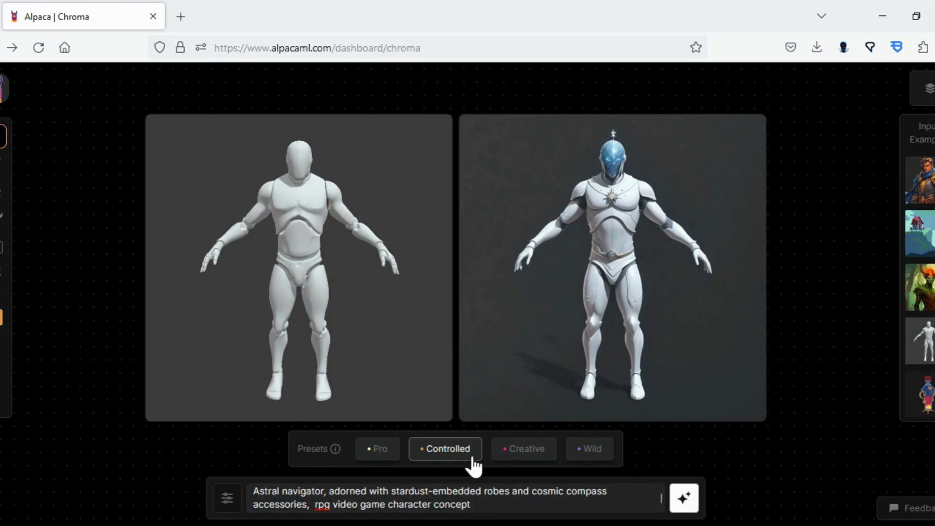
# Generate a Controlled-preset astral navigator, save the side-by-side PNG, then select Creative
pyautogui.click(683, 501)
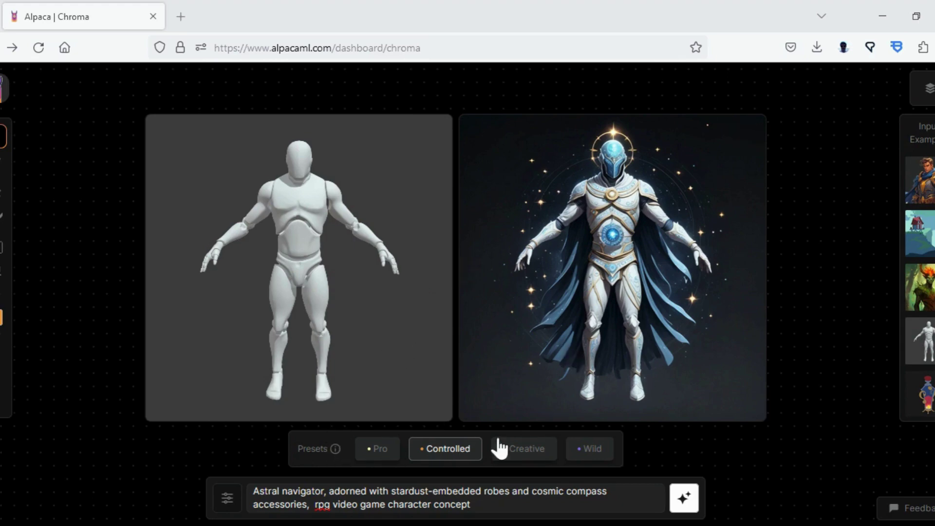
pyautogui.click(743, 141)
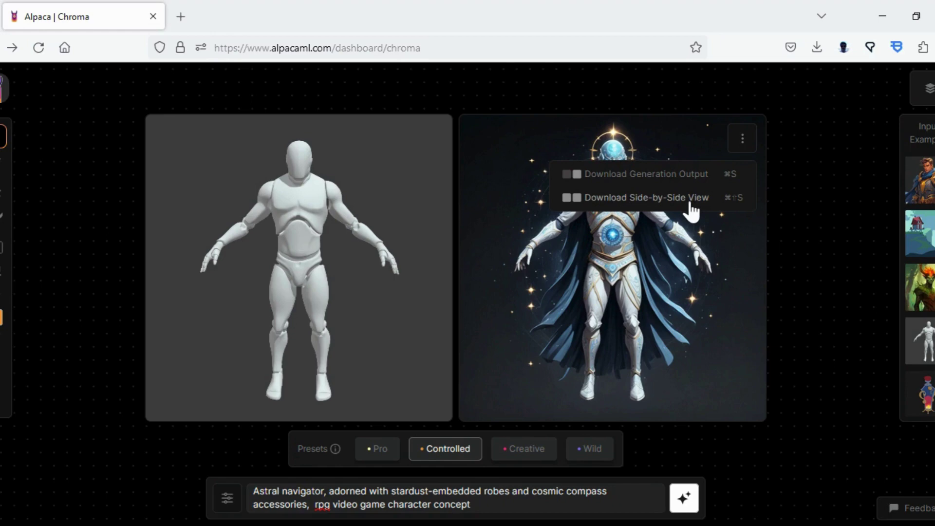
pyautogui.click(709, 183)
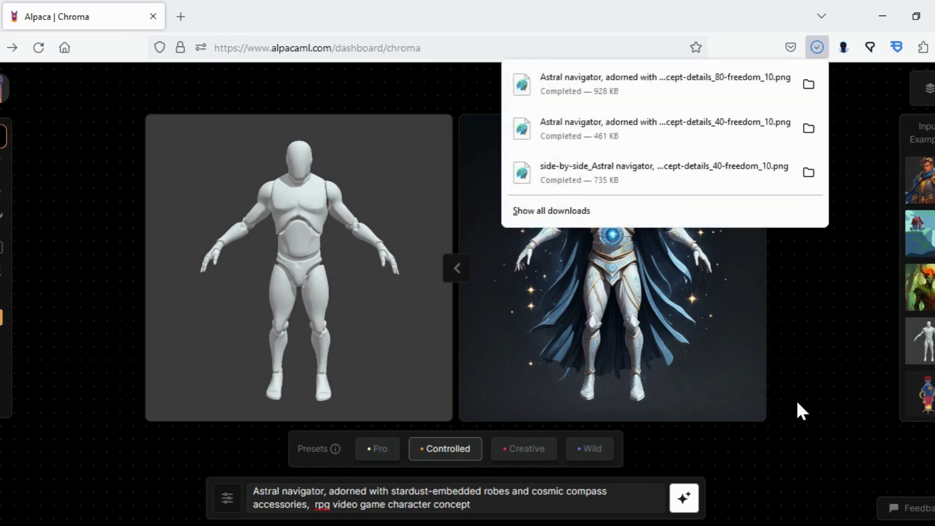
pyautogui.click(526, 450)
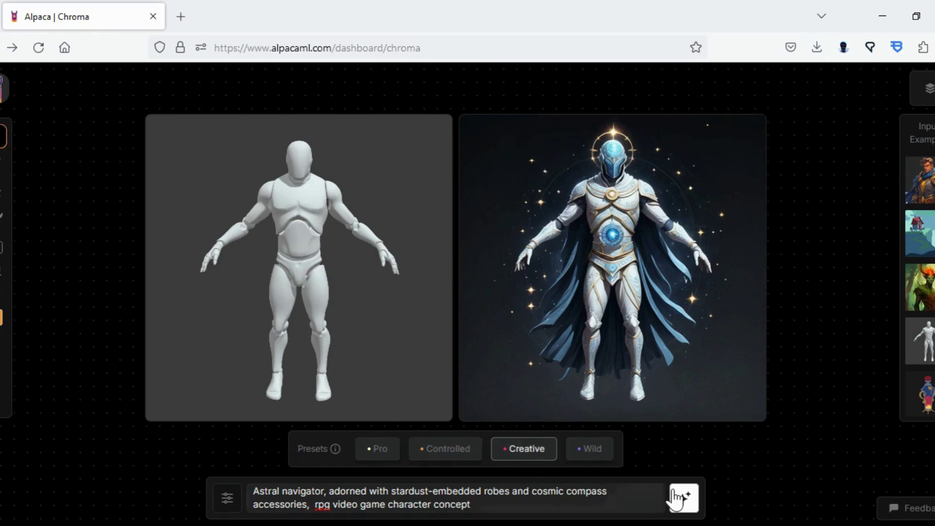
# Generate a Creative astral navigator with starry halo and blue cape, then pick Wild
pyautogui.click(683, 505)
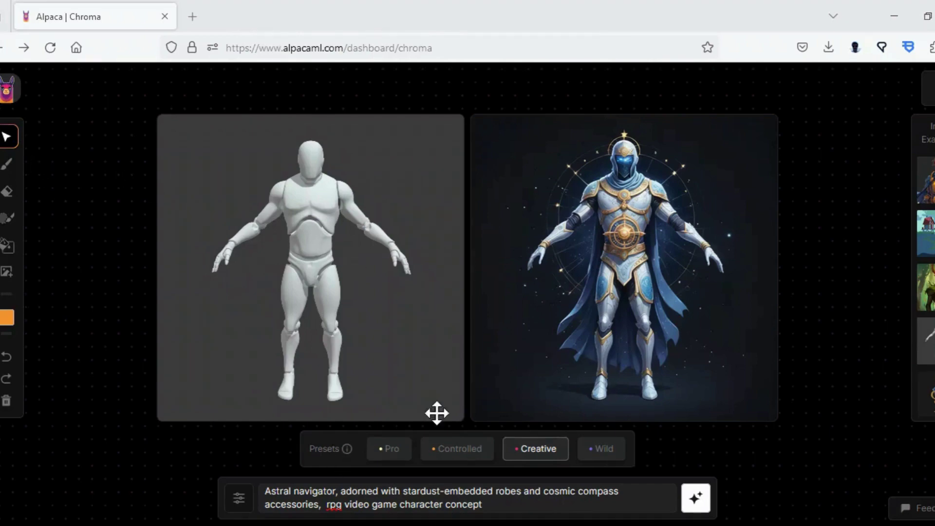
pyautogui.click(593, 462)
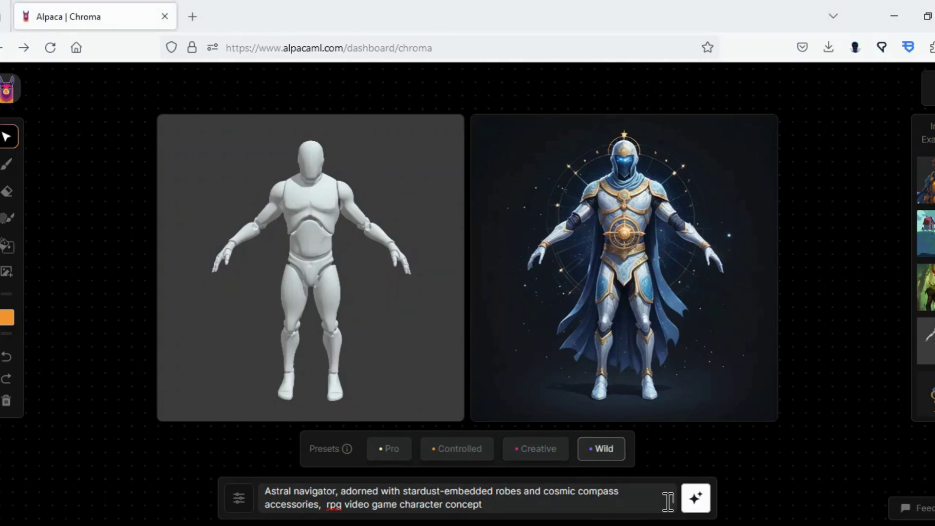
pyautogui.moveTo(624, 267)
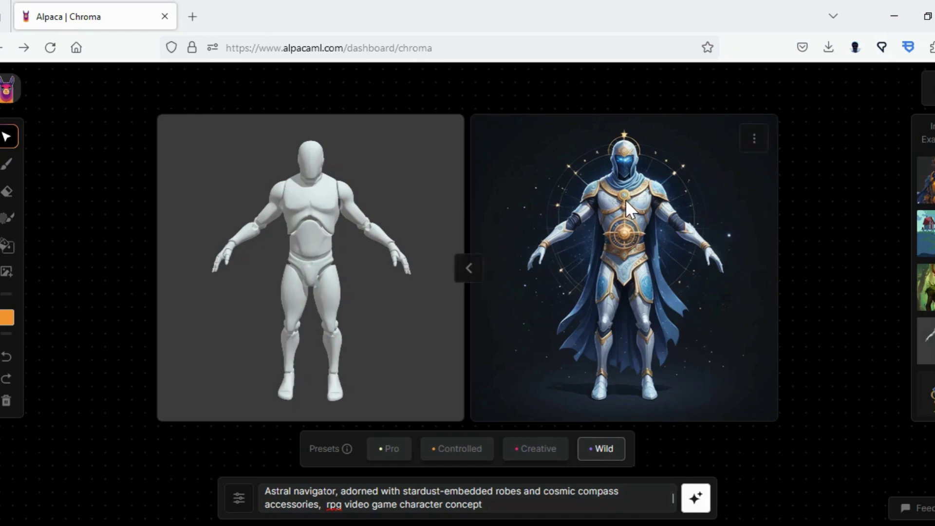
# Generate the hooded, gold-trimmed Wild version and copy it into the input canvas
pyautogui.click(696, 503)
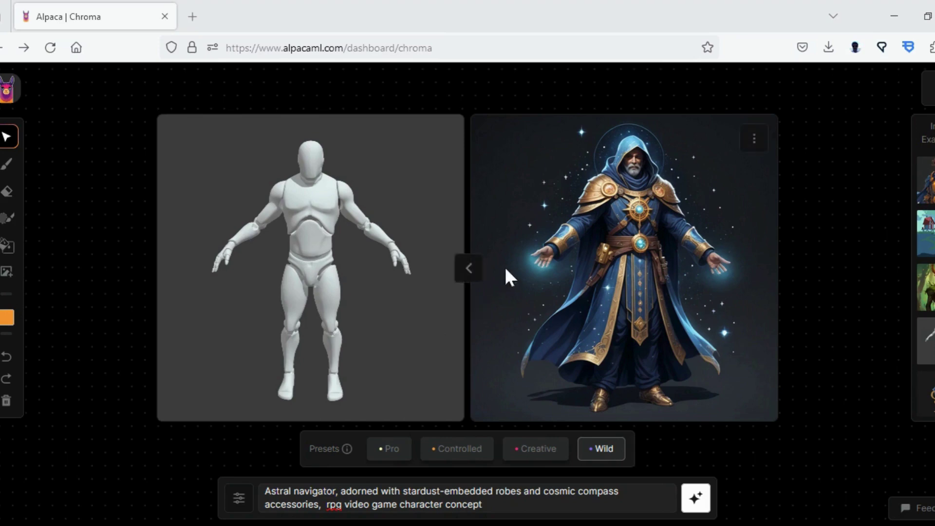
pyautogui.click(469, 271)
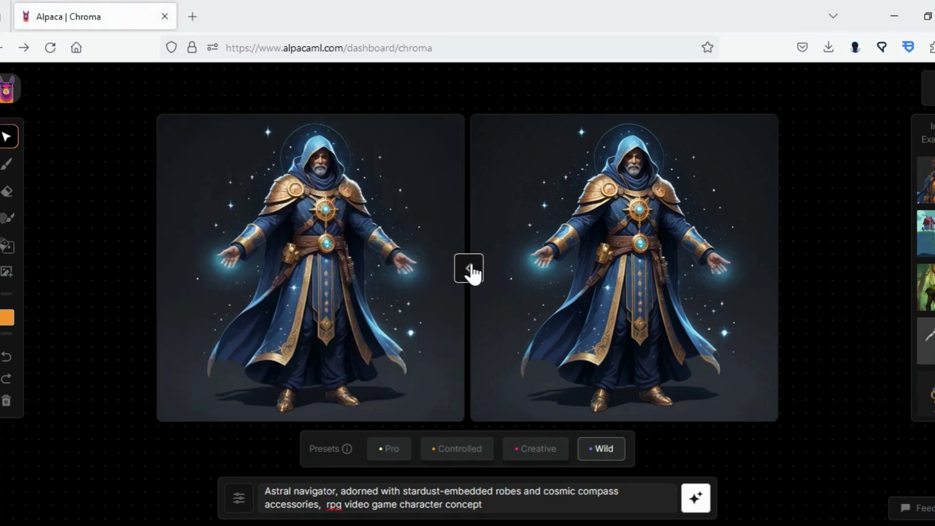
# Keep the Wild preset and generate a new image from the wizard reference
pyautogui.click(597, 461)
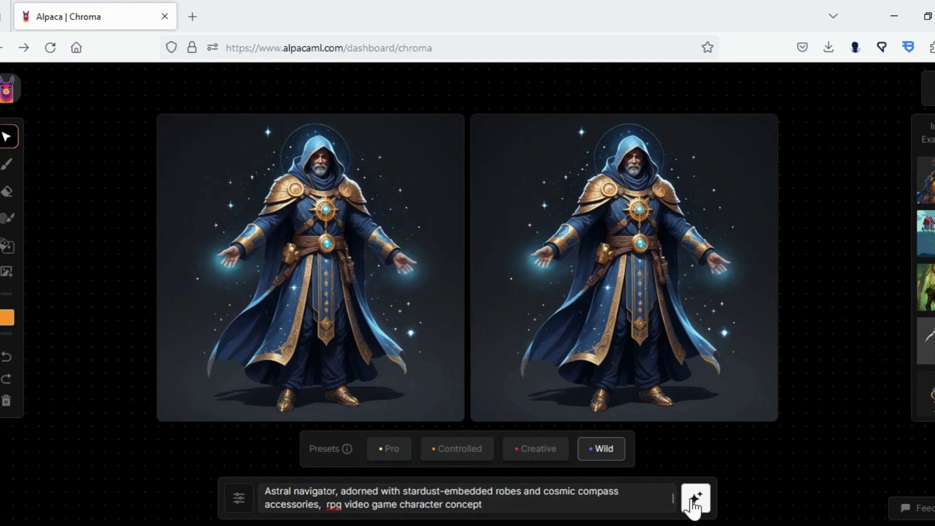
pyautogui.click(693, 503)
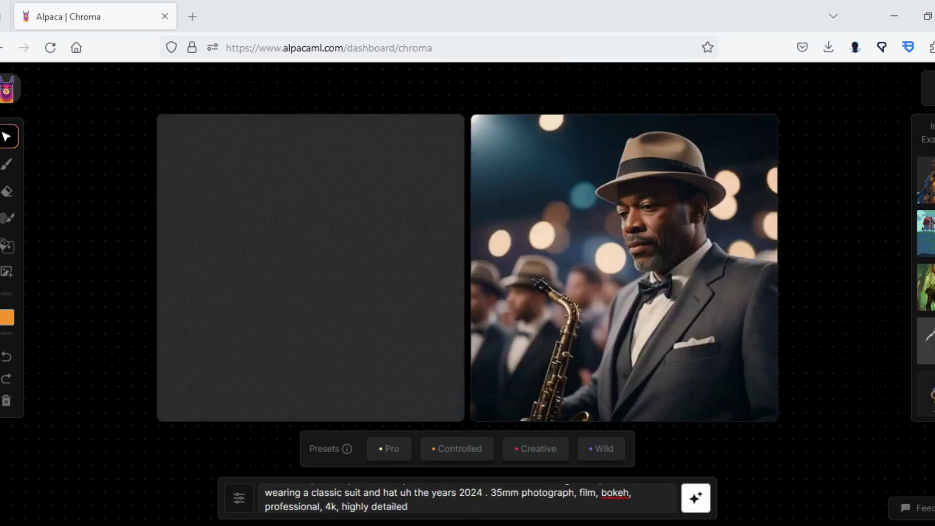
# Try the Creative and Wild presets, settle on Pro, and generate the fedora-wearing jazz portrait
pyautogui.click(416, 508)
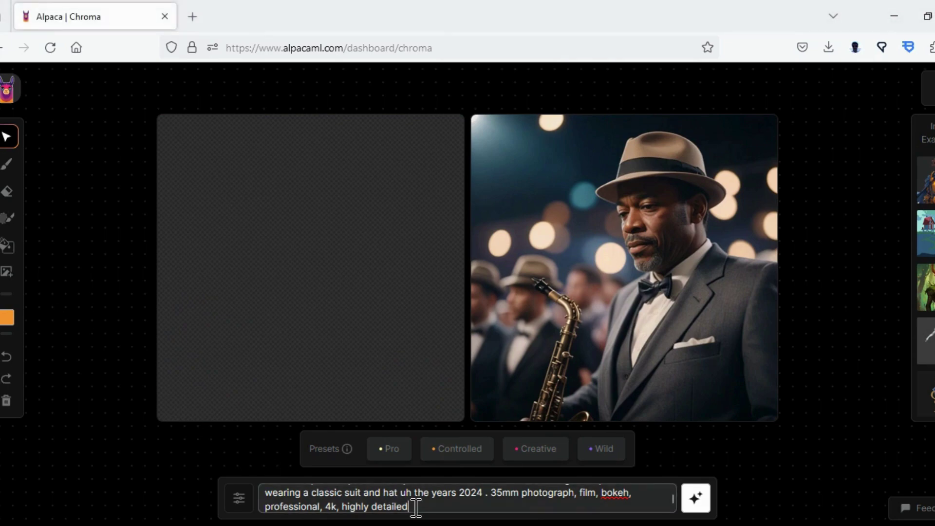
pyautogui.moveTo(416, 508); pyautogui.dragTo(397, 465)
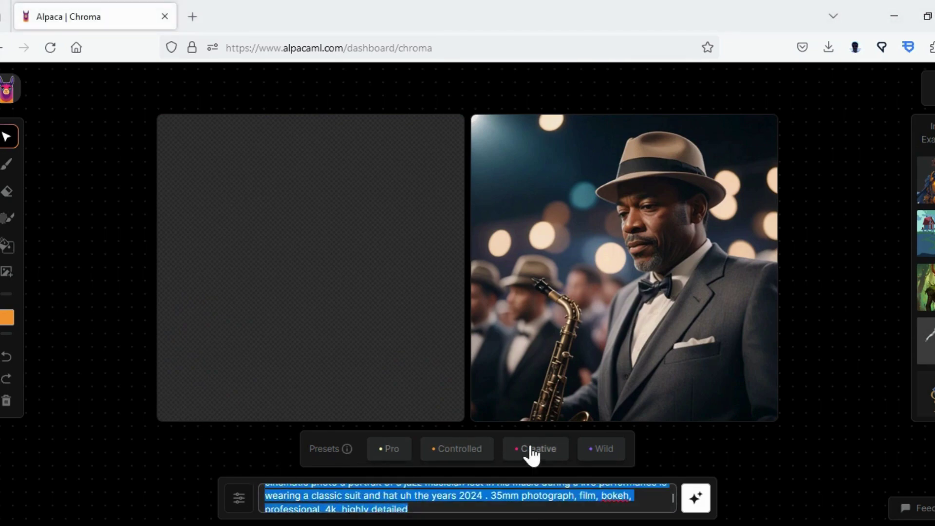
pyautogui.scroll(1, 313, 487)
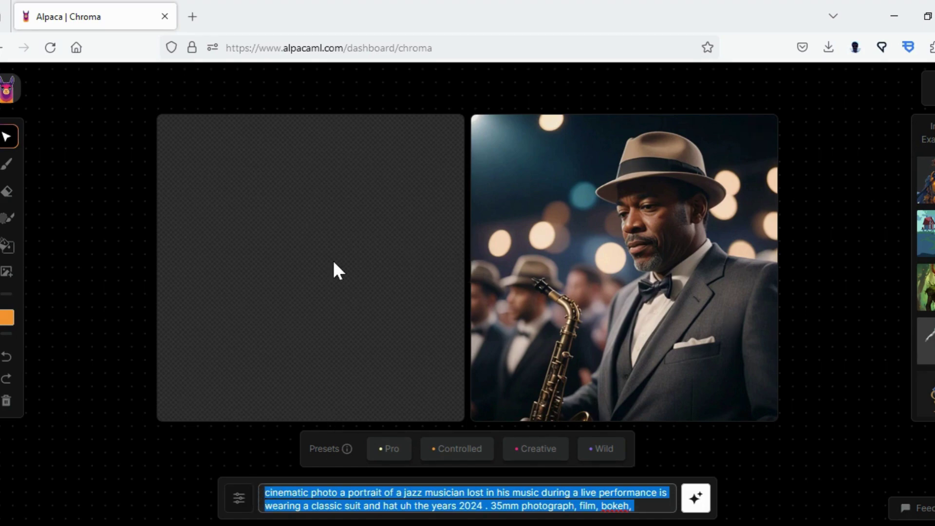
pyautogui.moveTo(583, 290)
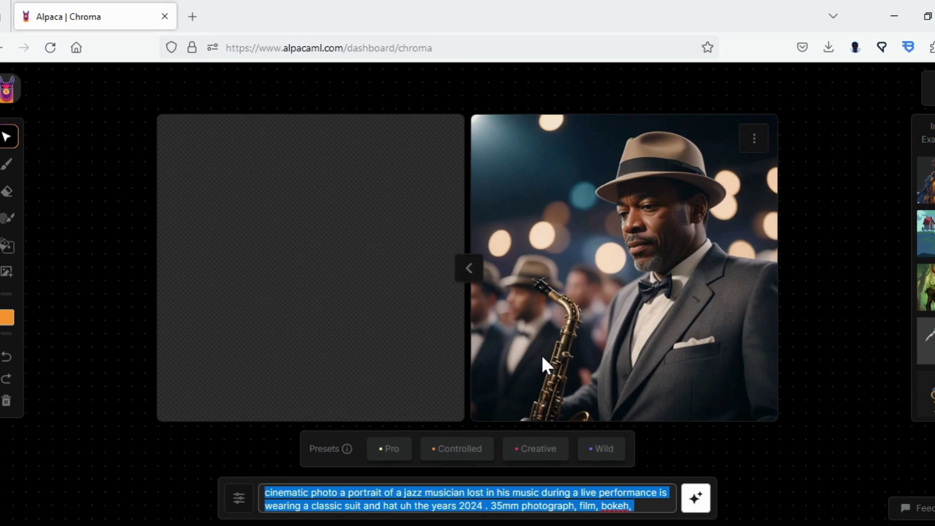
pyautogui.click(392, 456)
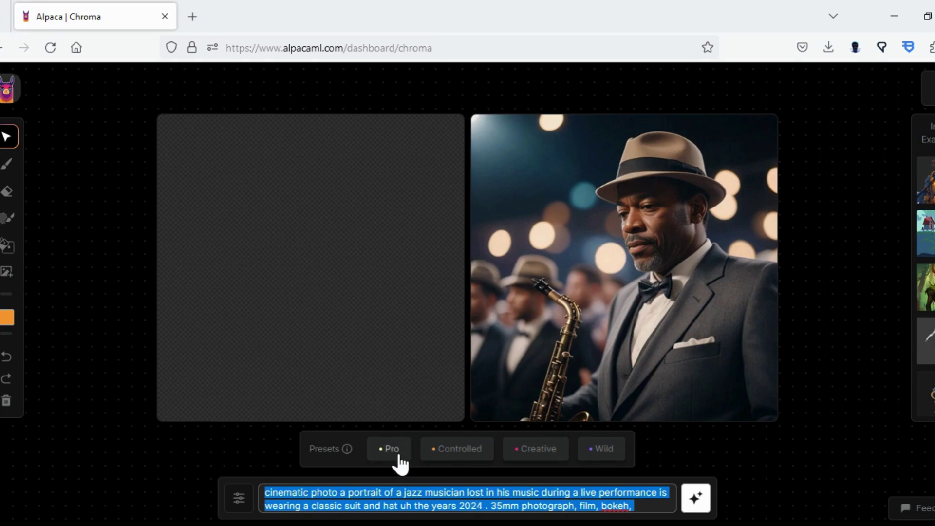
pyautogui.click(536, 455)
pyautogui.click(610, 449)
pyautogui.click(183, 346)
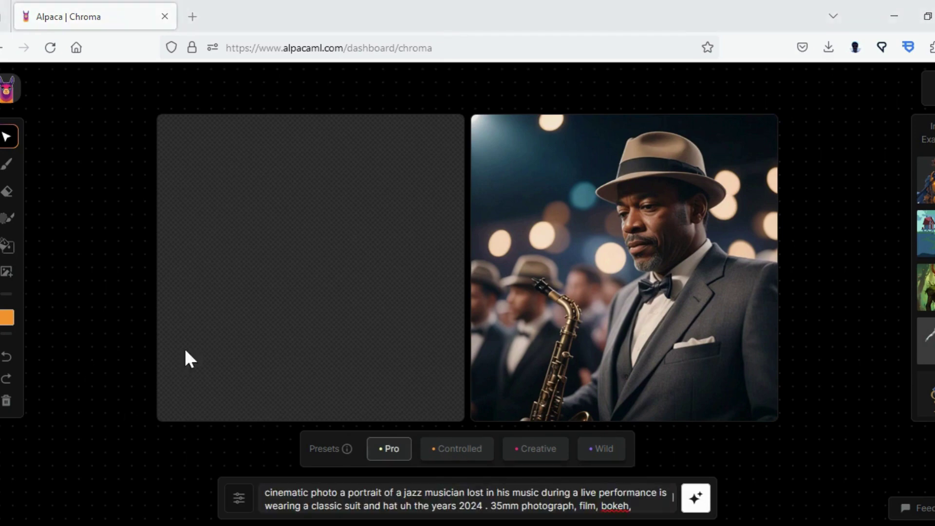
pyautogui.click(695, 497)
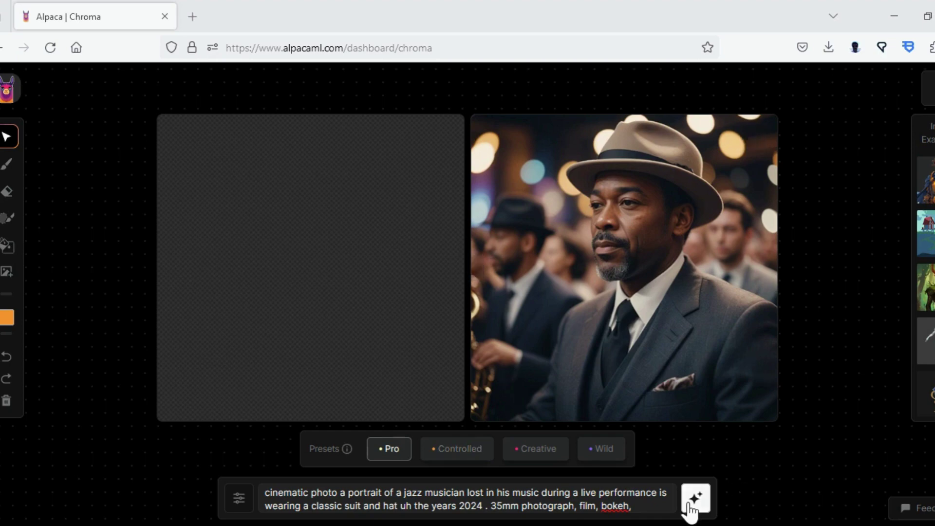
# Generate a Wild-preset jazz portrait and download two copies of it
pyautogui.click(603, 459)
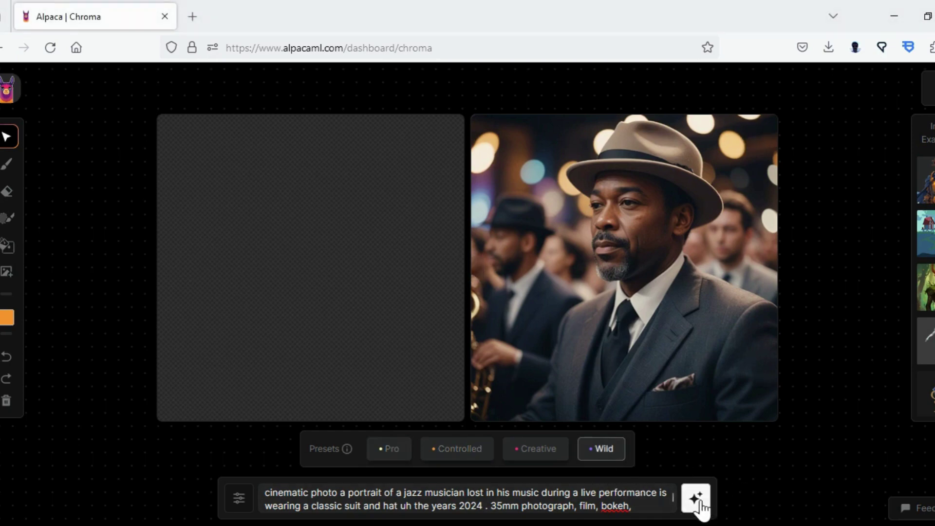
pyautogui.click(697, 499)
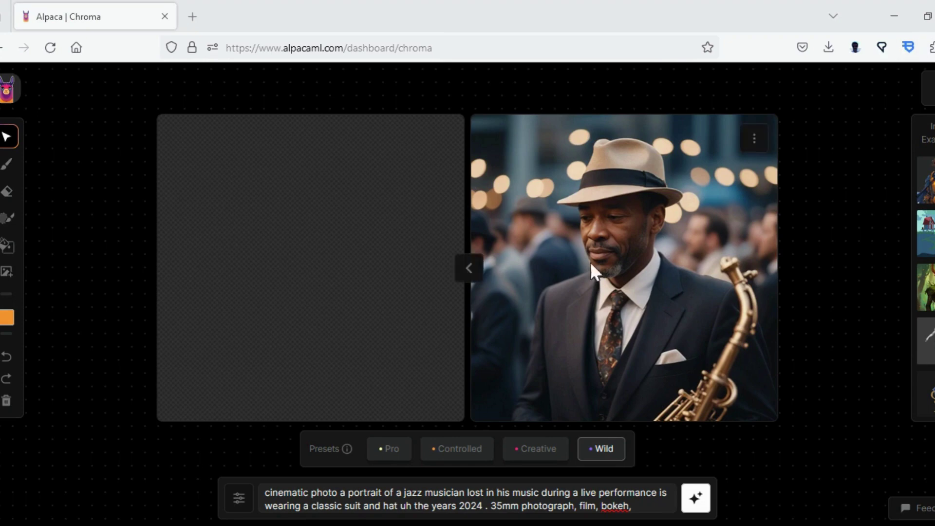
pyautogui.click(754, 141)
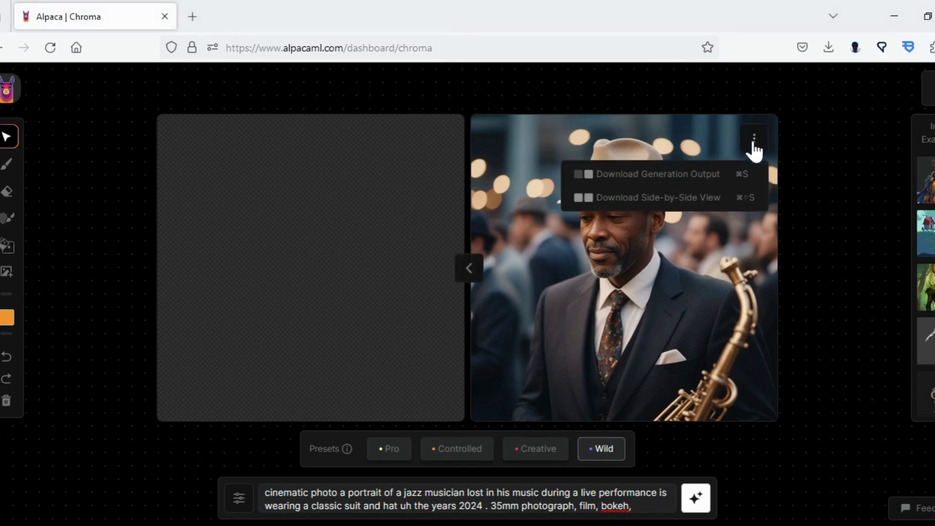
pyautogui.click(712, 173)
pyautogui.click(771, 373)
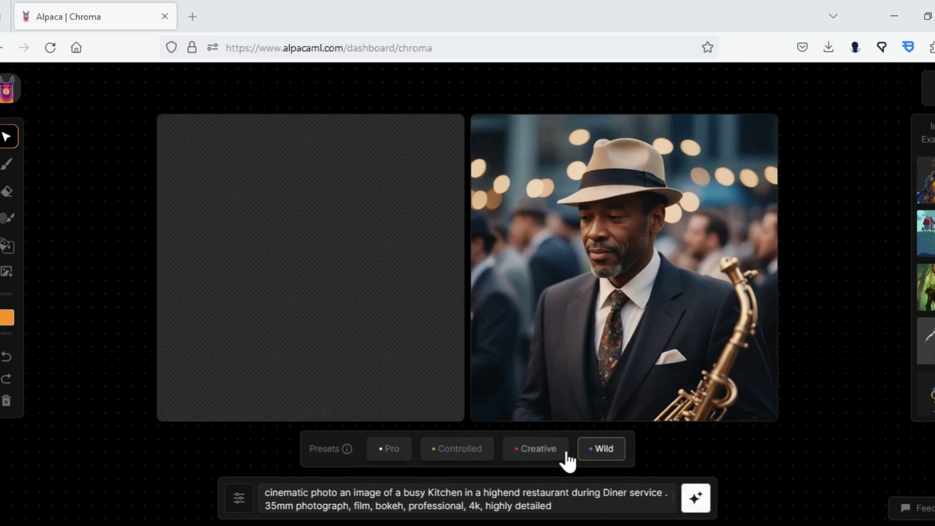
# Select the Creative preset and generate the chef-filled high-end restaurant kitchen image
pyautogui.click(536, 455)
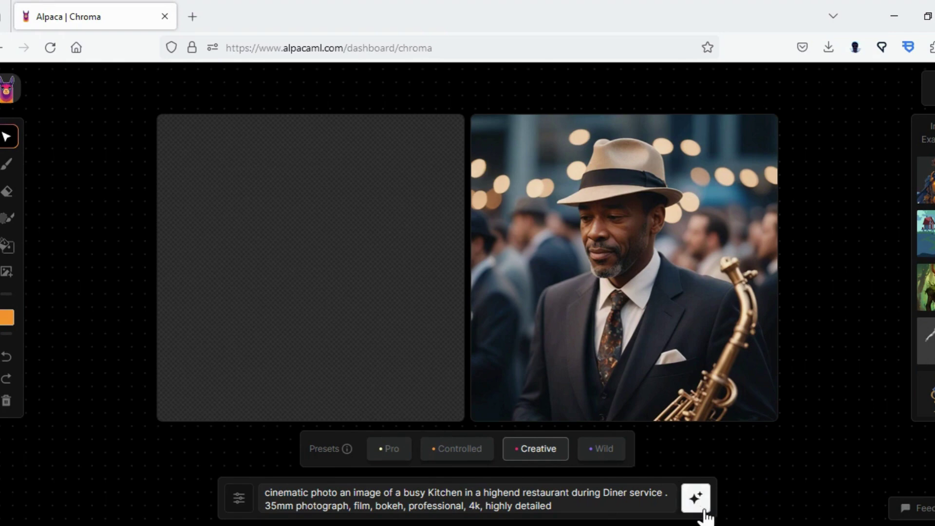
pyautogui.click(695, 497)
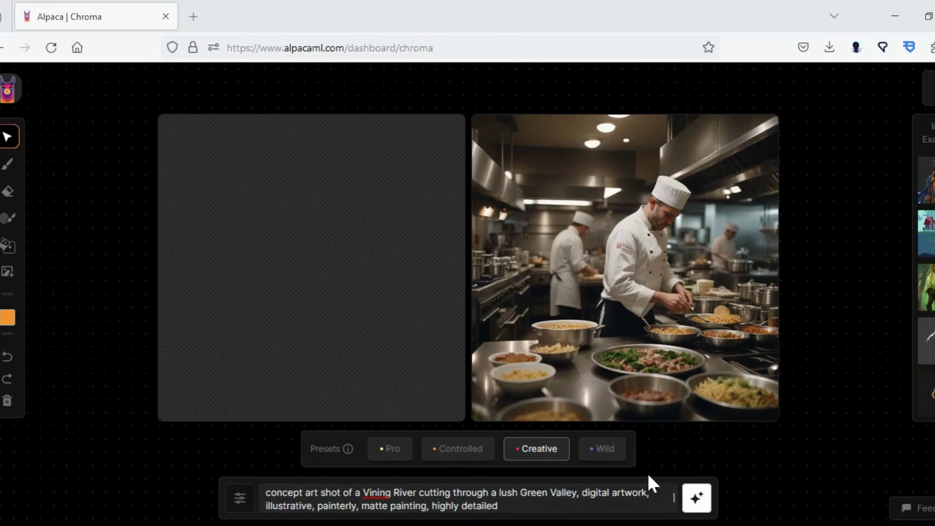
# Generate the green river valley concept art and download it as a 452 KB PNG
pyautogui.click(697, 499)
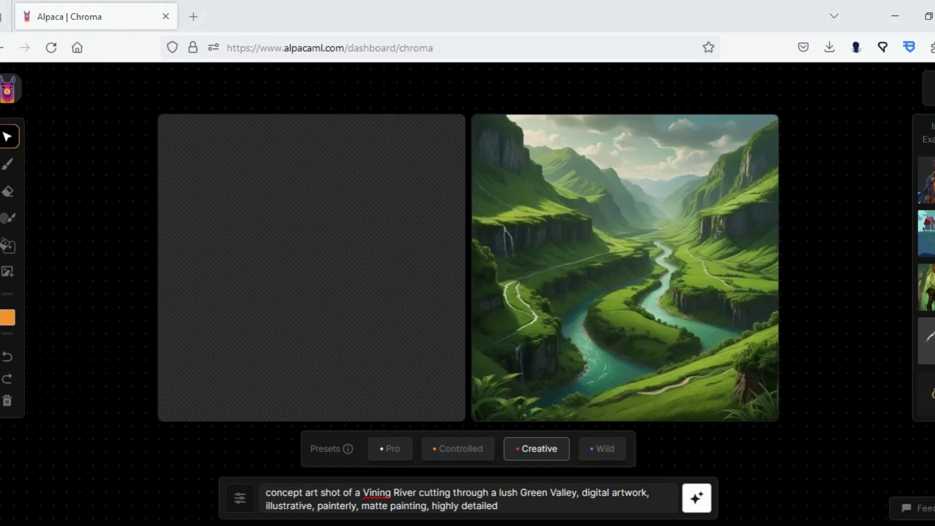
pyautogui.moveTo(625, 268)
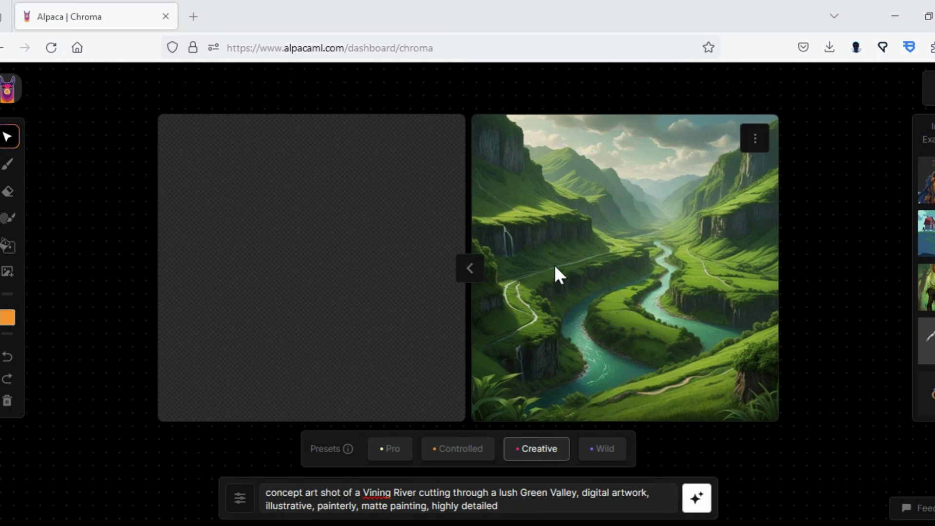
pyautogui.click(754, 141)
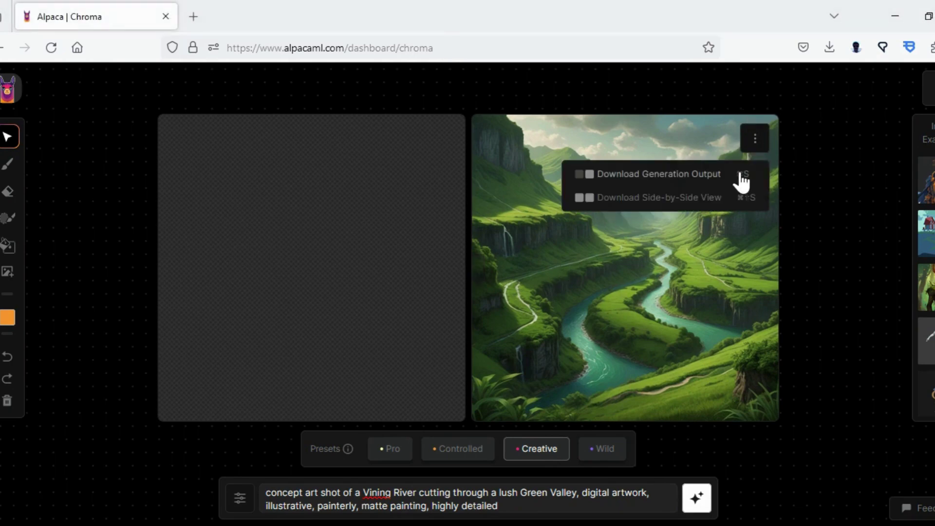
pyautogui.click(741, 176)
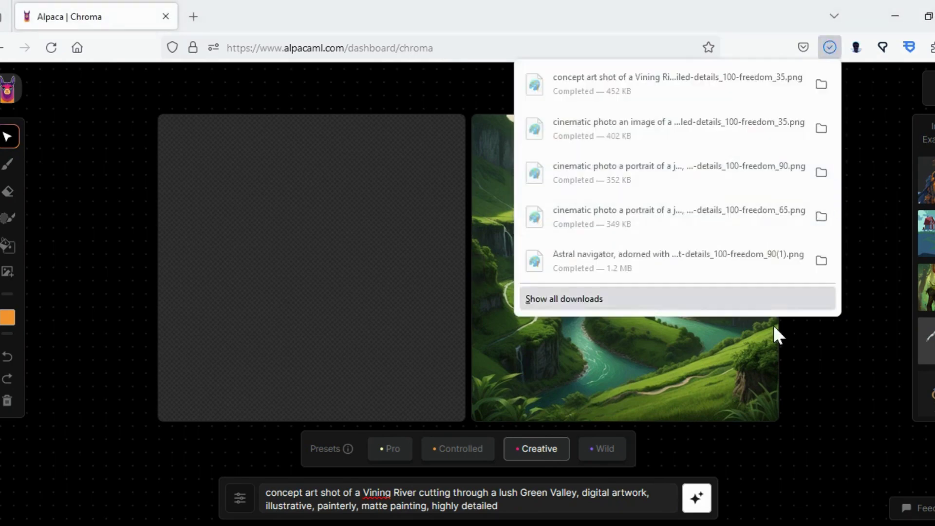
# Generate a fresh Wild-preset image of the river valley scene
pyautogui.click(606, 457)
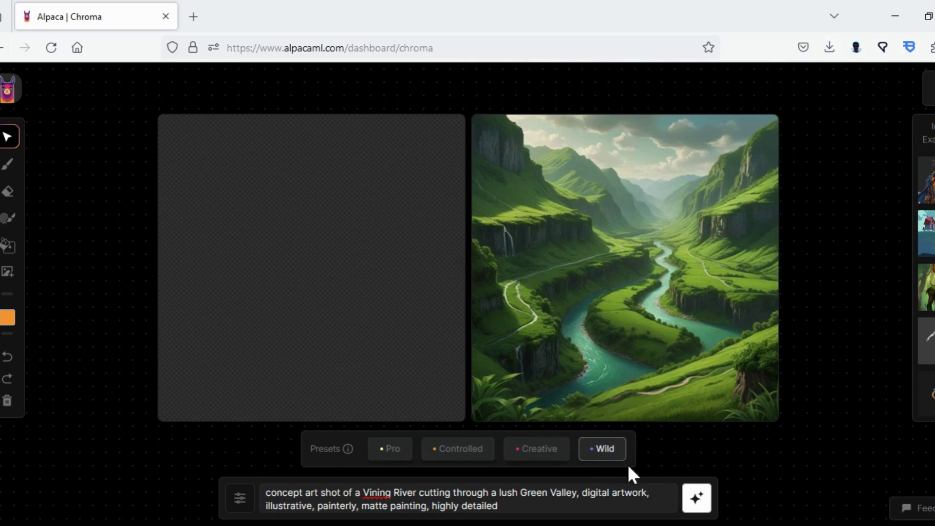
pyautogui.click(698, 502)
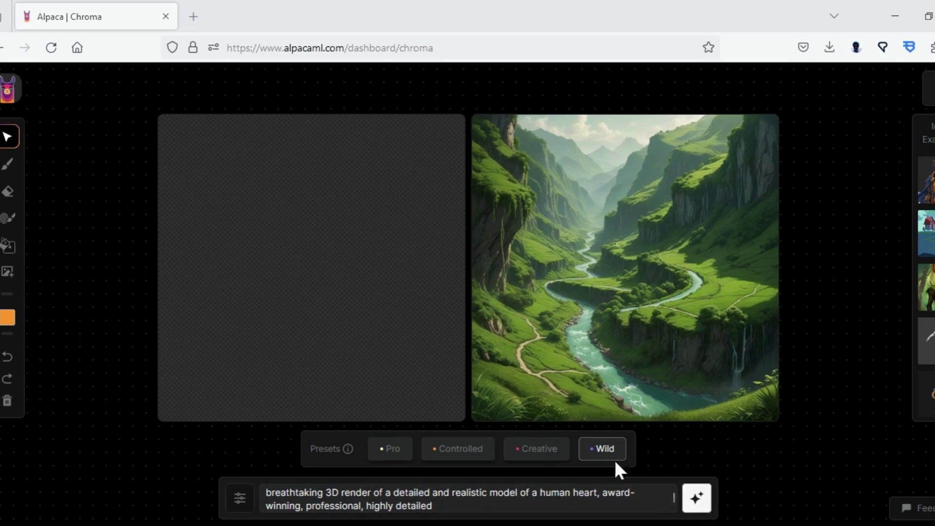
# Render the red 3D human heart with the Controlled preset and download it as a PNG
pyautogui.click(474, 454)
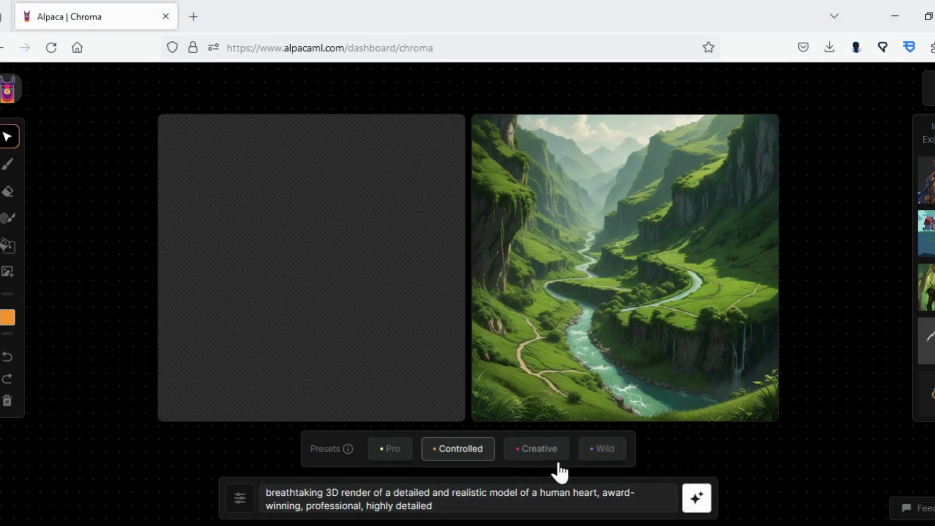
pyautogui.click(694, 506)
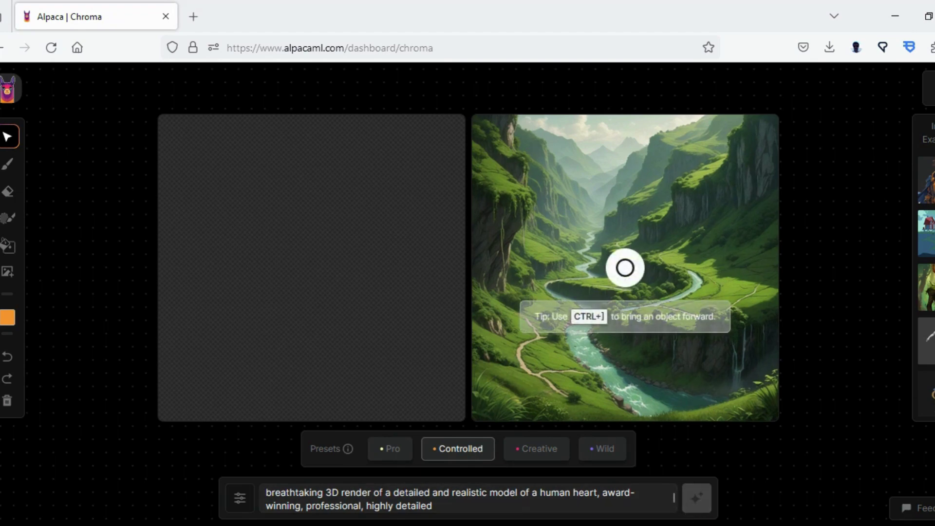
pyautogui.moveTo(668, 241)
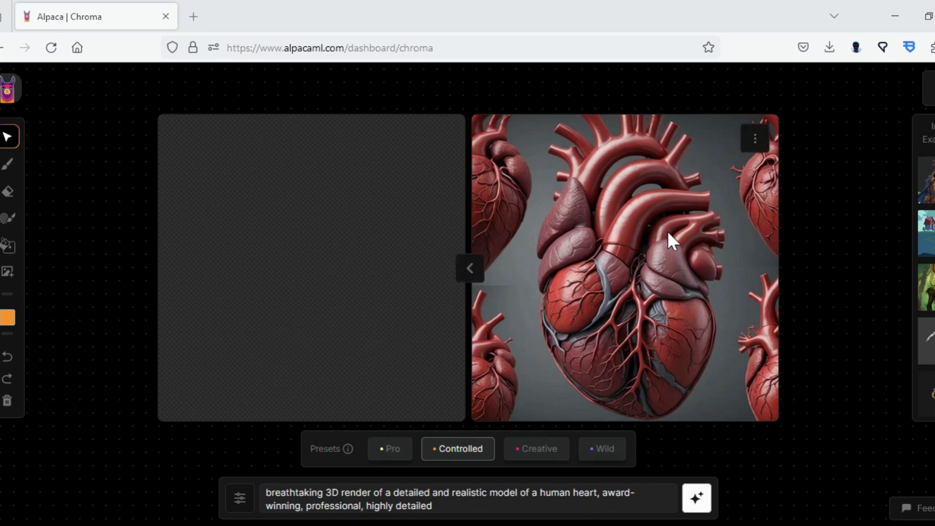
pyautogui.click(754, 141)
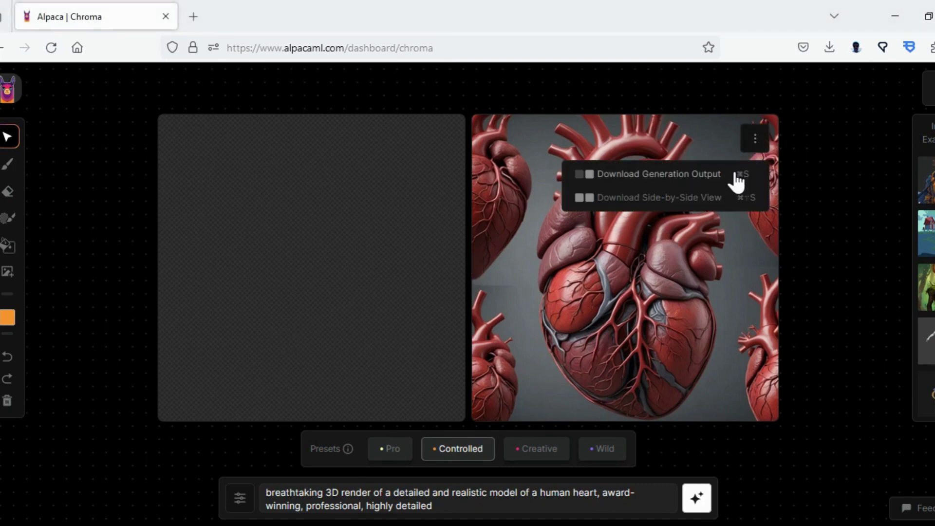
pyautogui.click(736, 176)
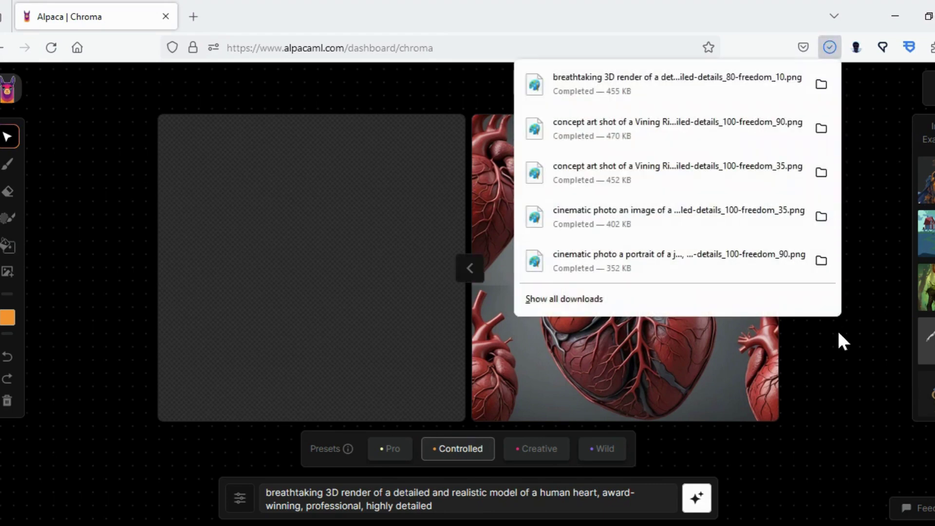
pyautogui.click(840, 341)
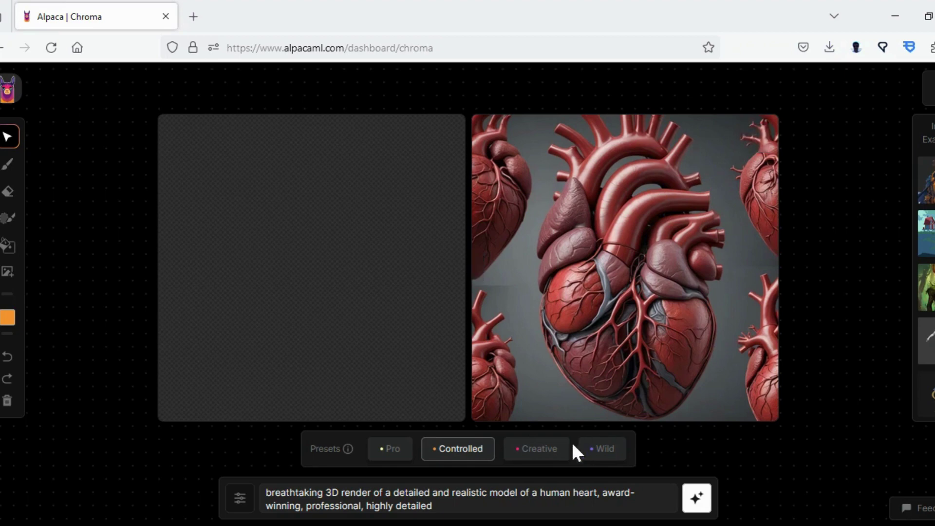
# Regenerate the human heart render under the Pro preset and download the new PNG
pyautogui.click(399, 449)
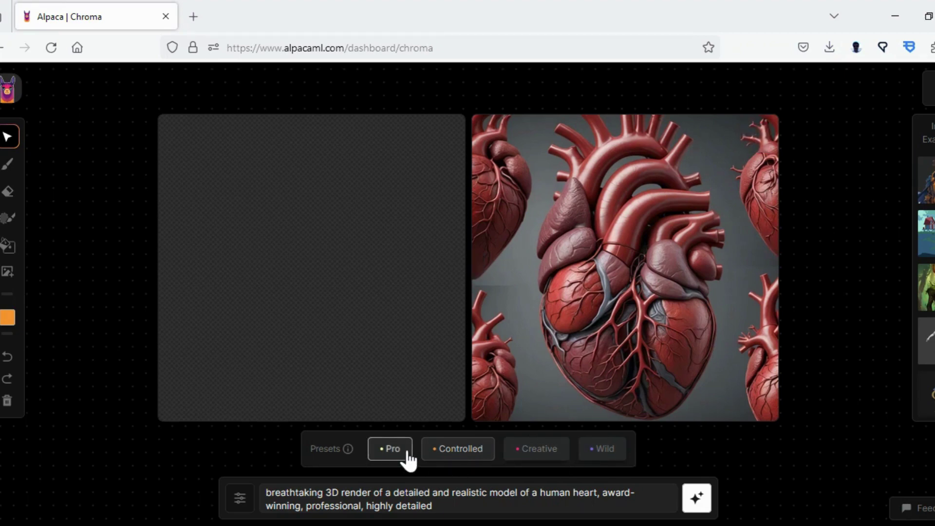
pyautogui.click(698, 499)
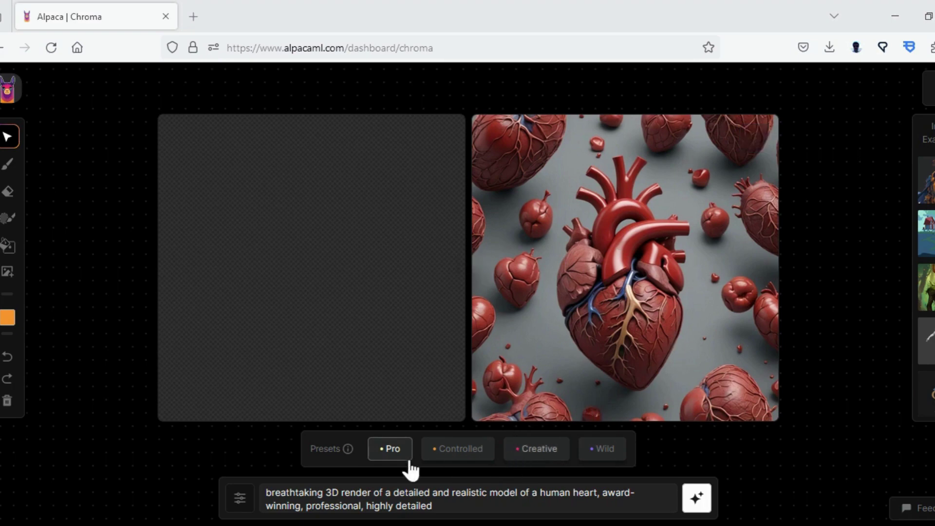
pyautogui.click(755, 143)
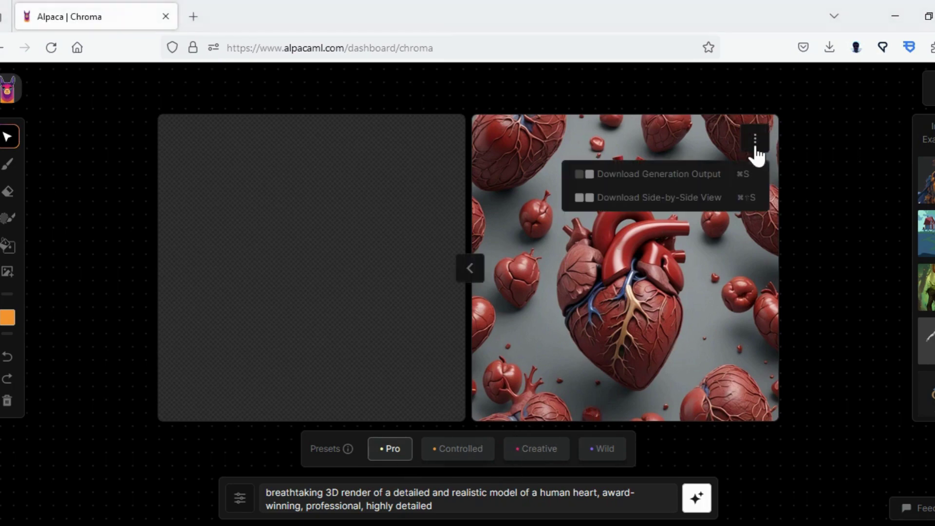
pyautogui.click(718, 199)
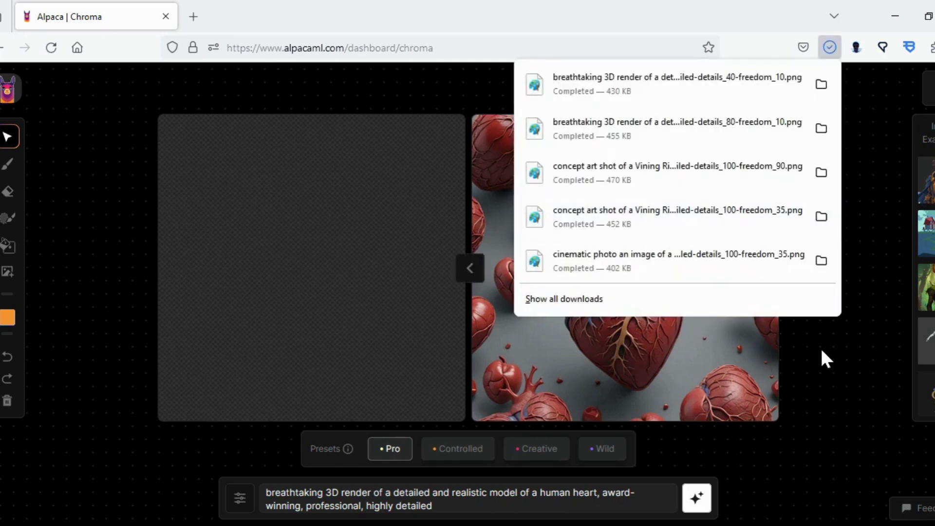
pyautogui.click(821, 347)
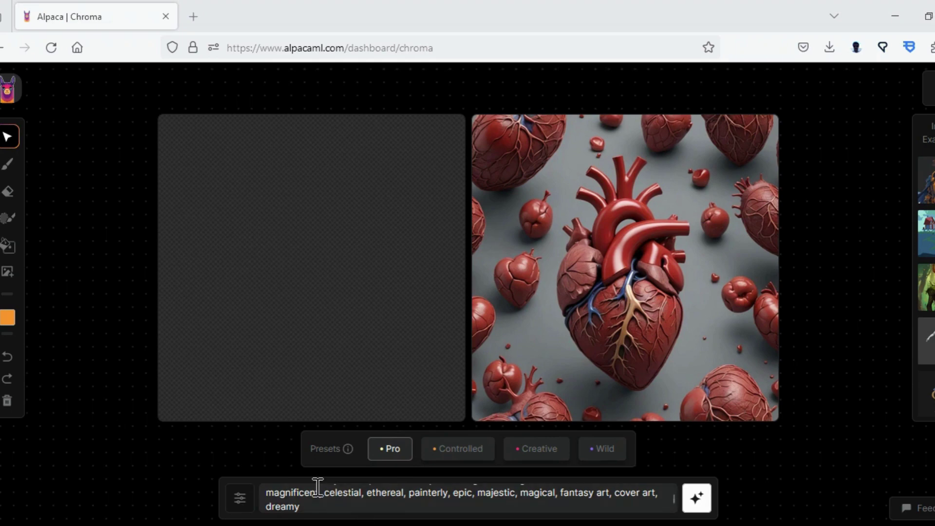
# Select the Creative preset for the dragon-over-castle fantasy prompt
pyautogui.scroll(2, 315, 485)
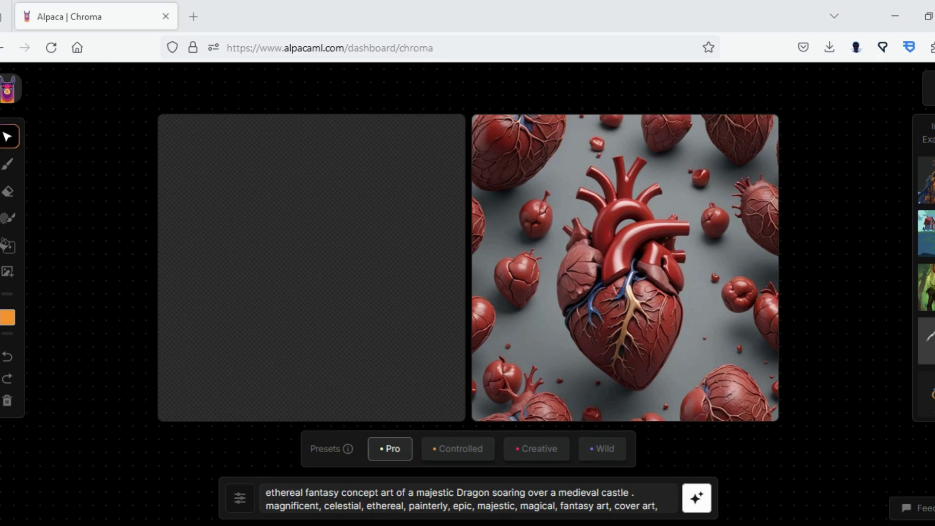
pyautogui.click(556, 456)
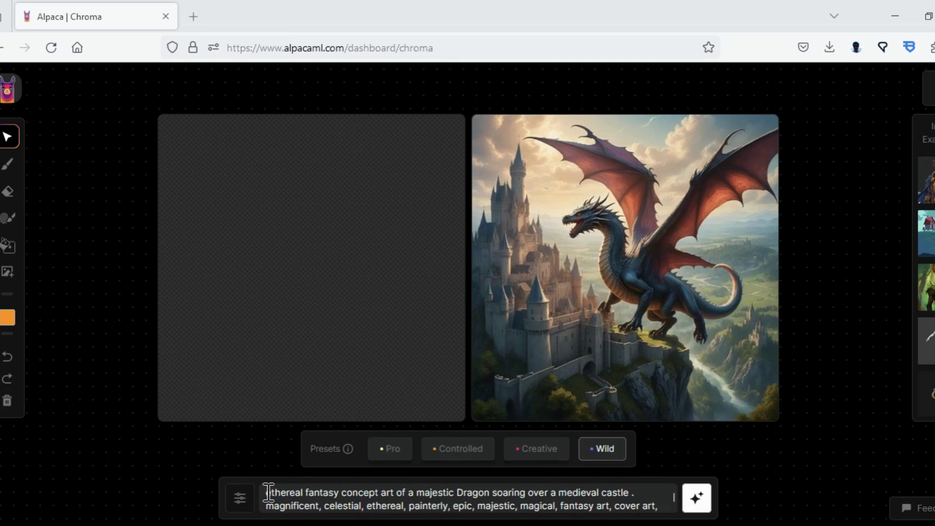
# Replace the old prompt with the pasted muscle car desert highway prompt
pyautogui.moveTo(267, 491); pyautogui.dragTo(390, 522)
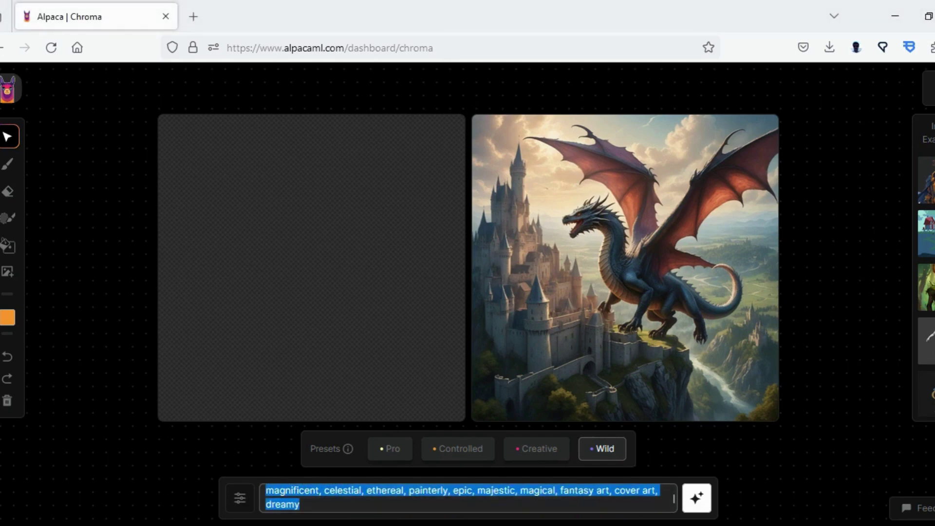
pyautogui.press('BackSpace')
pyautogui.write('photorealistic image of a classic muscle car speeding down a desert highway  . highly detailed, lifelike, precise, accurate')
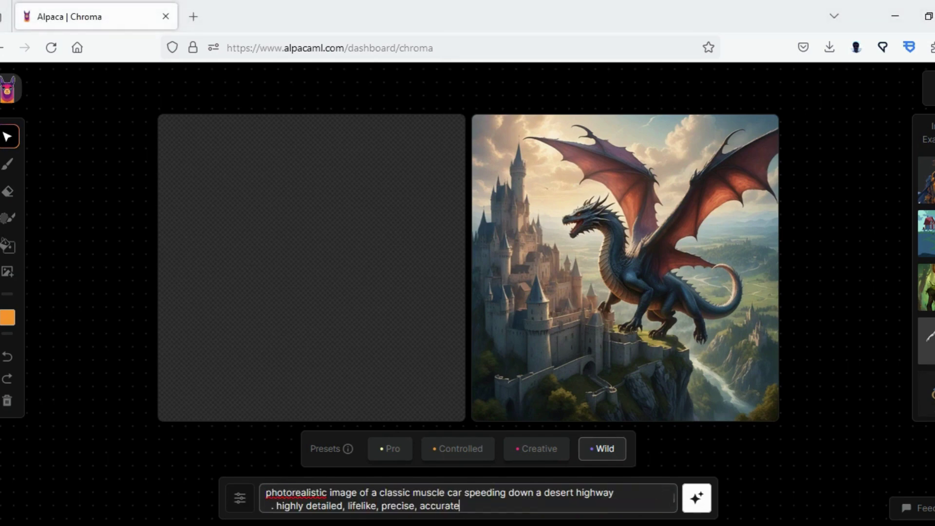
pyautogui.click(323, 493)
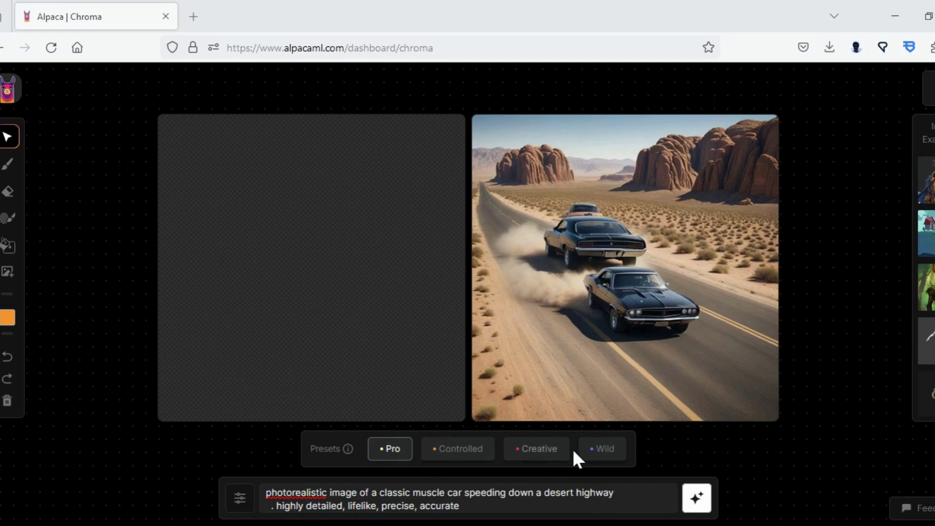
pyautogui.moveTo(599, 413)
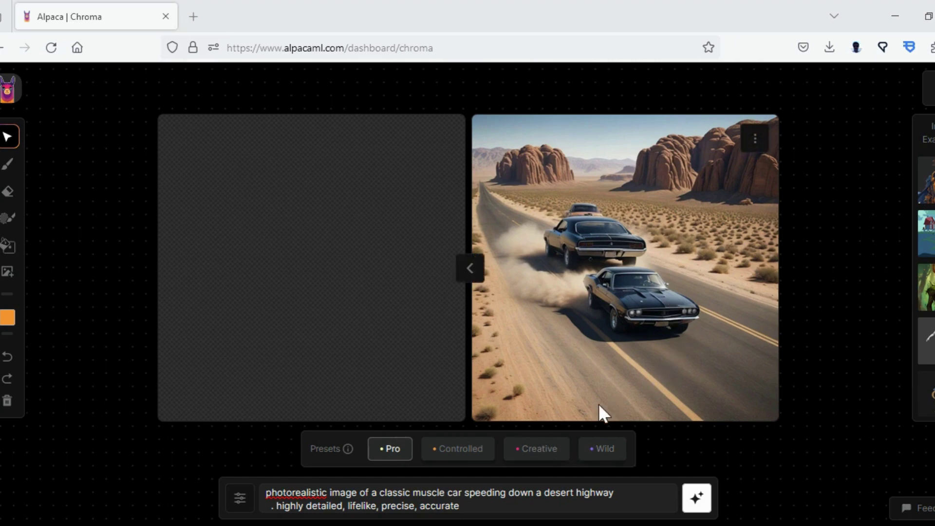
# Save the generated muscle car image as a PNG and switch to the Controlled preset
pyautogui.click(755, 151)
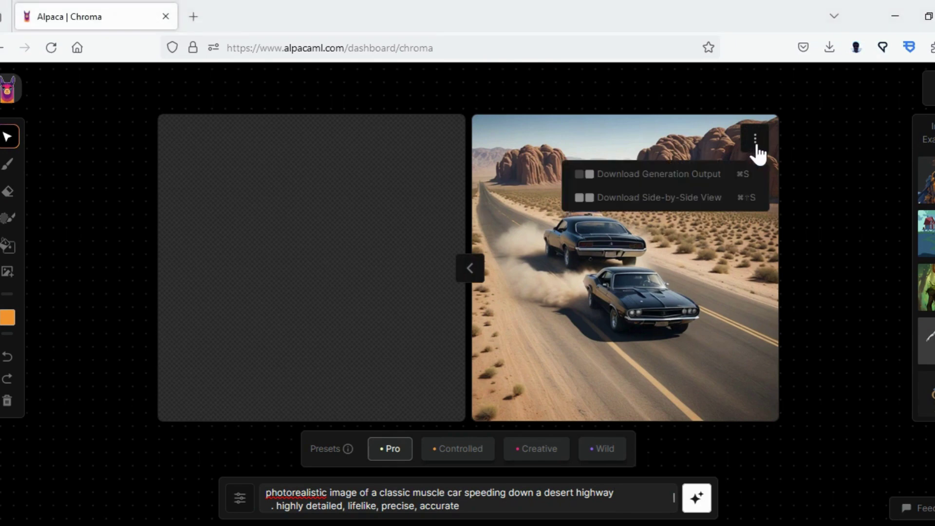
pyautogui.click(746, 177)
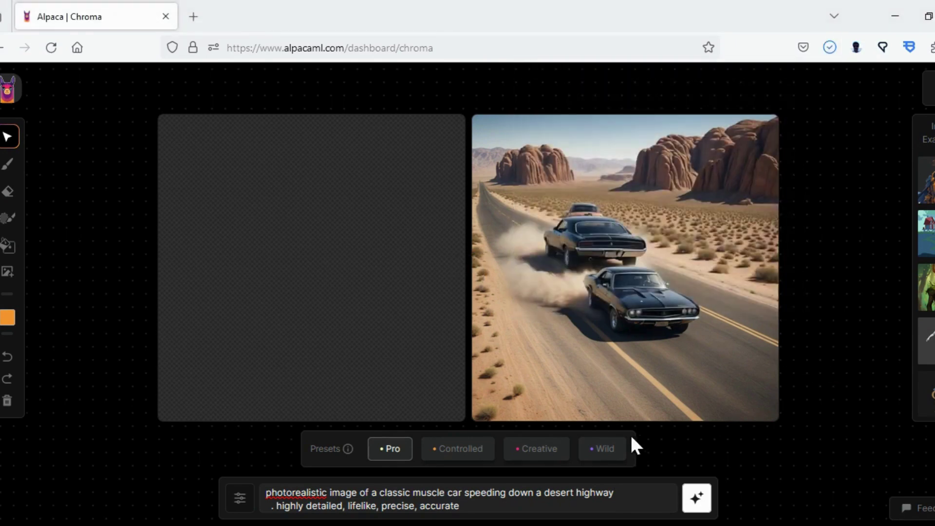
pyautogui.click(461, 449)
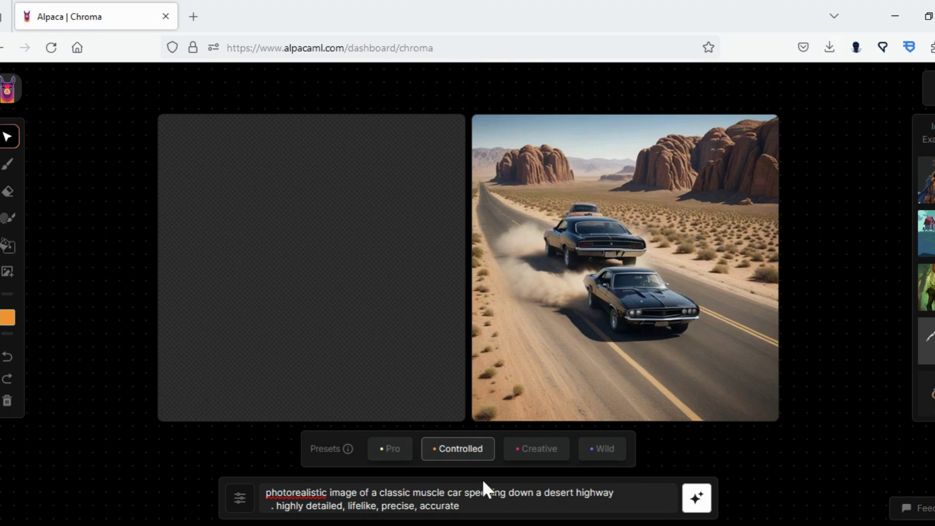
# Generate the muscle car with the Controlled preset and download the result as a PNG
pyautogui.click(697, 499)
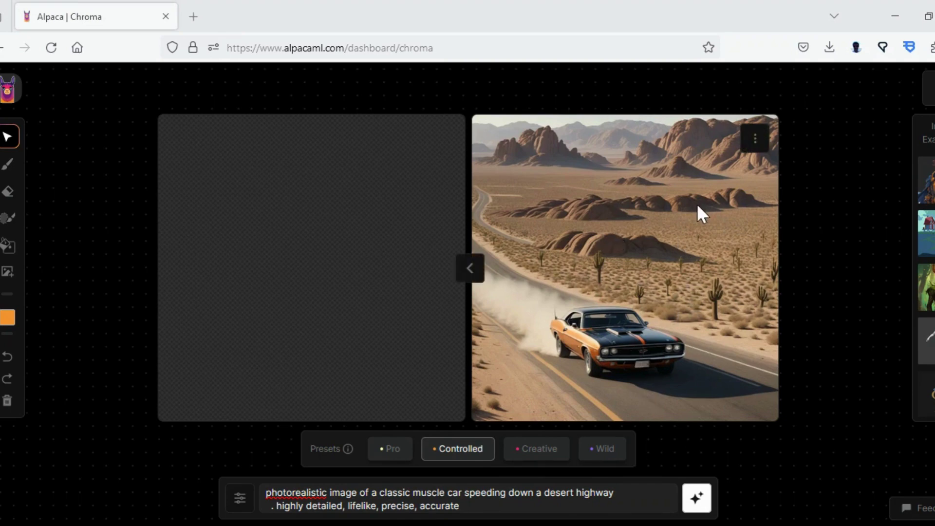
pyautogui.click(751, 150)
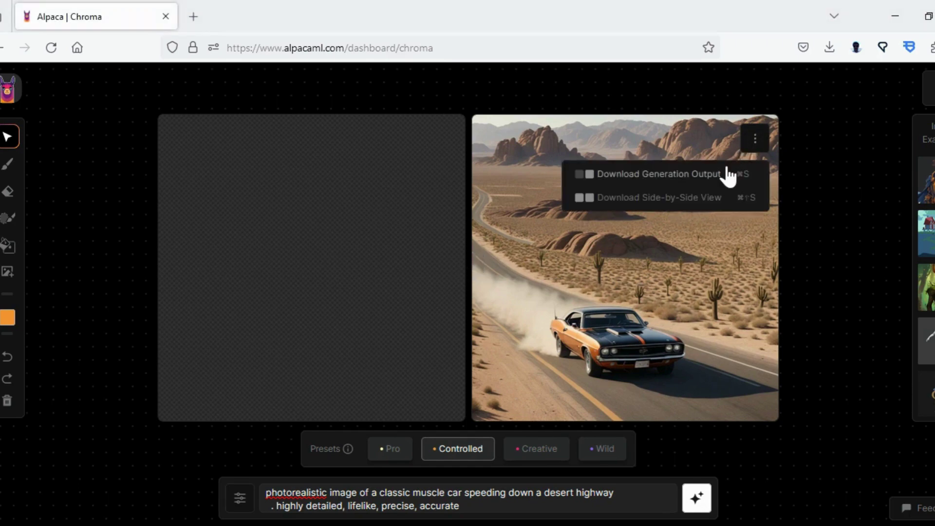
pyautogui.click(723, 175)
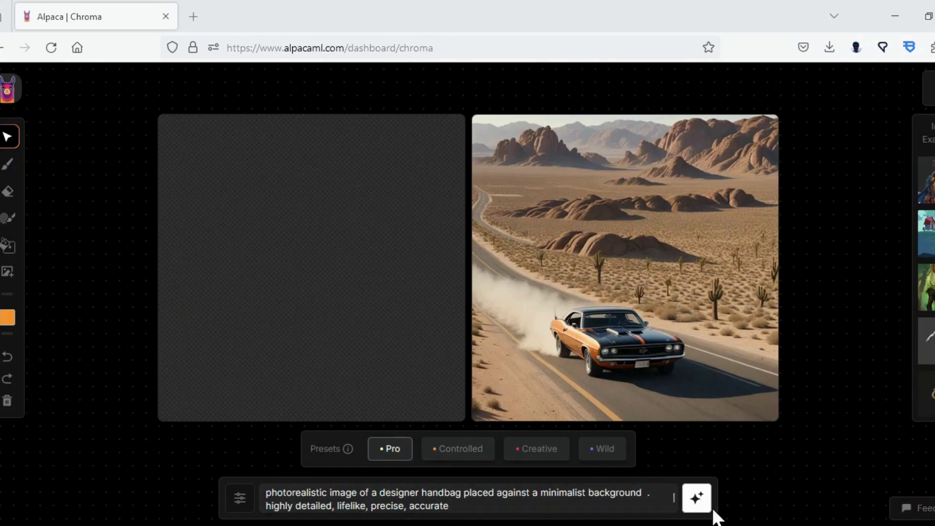
# Generate the beige designer handbag, download it as a PNG, and select the Controlled preset
pyautogui.click(698, 499)
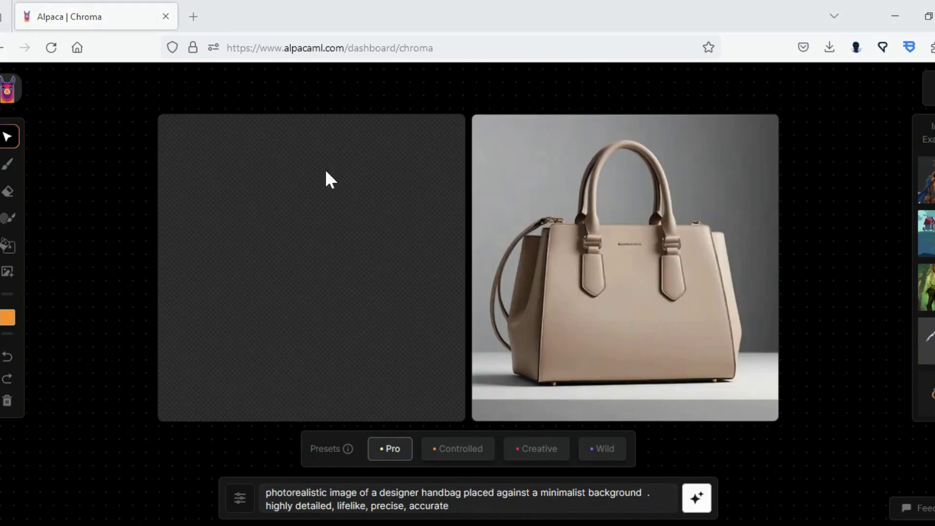
pyautogui.moveTo(755, 194)
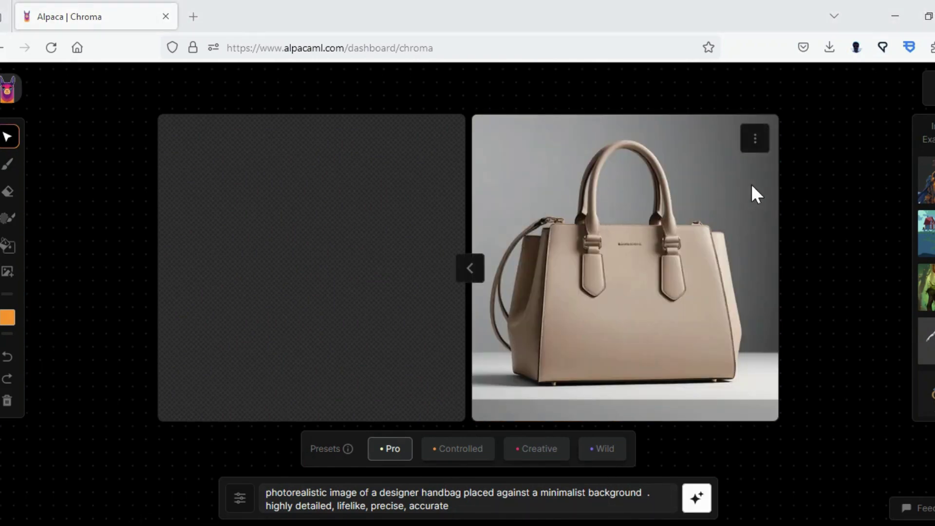
pyautogui.click(755, 146)
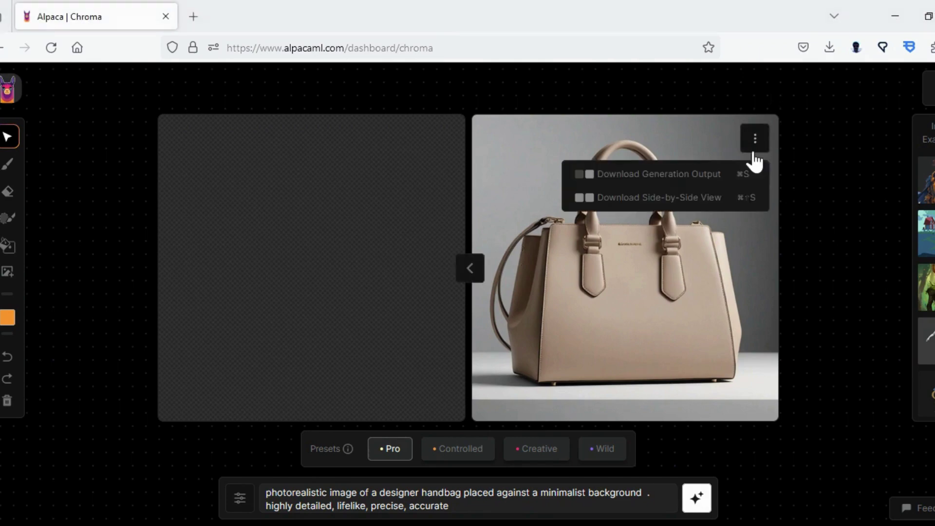
pyautogui.click(733, 199)
pyautogui.click(820, 345)
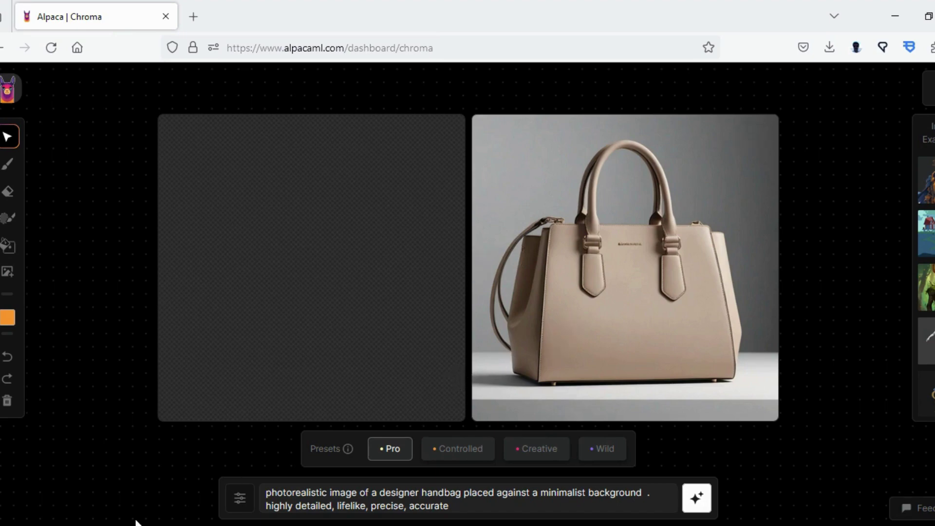
pyautogui.click(463, 450)
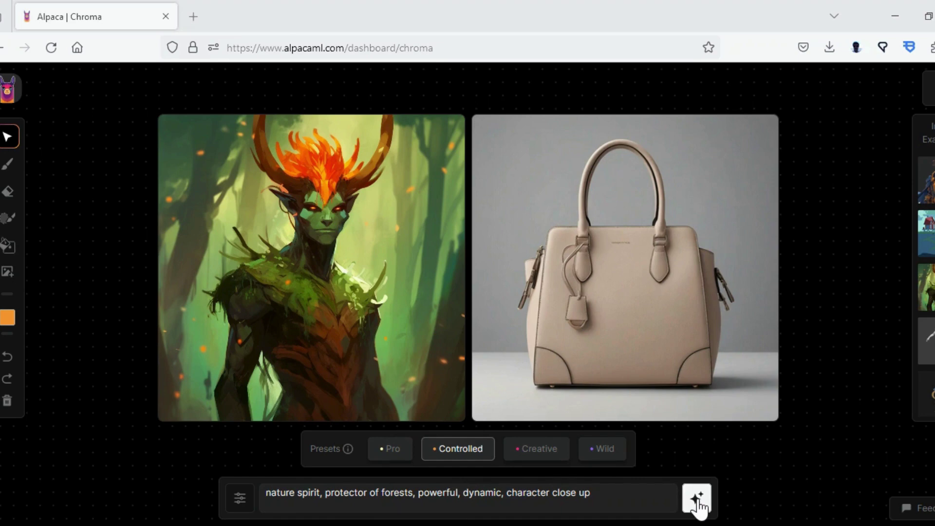
# Generate and save a Creative-preset nature spirit PNG, then regenerate it with the Wild preset
pyautogui.click(527, 454)
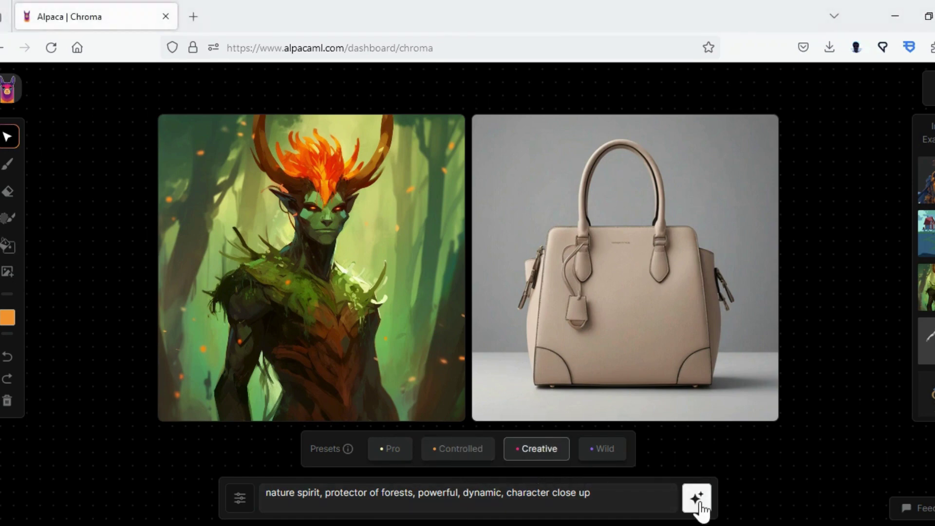
pyautogui.click(698, 498)
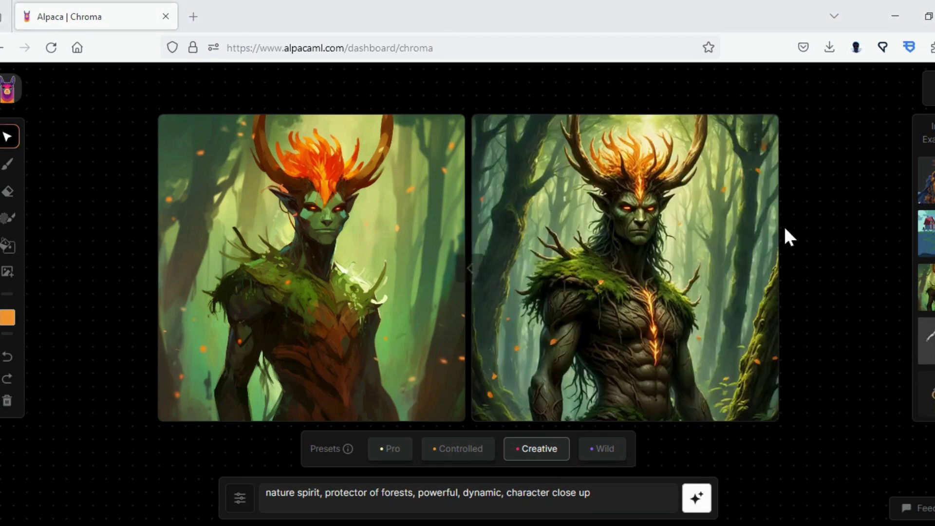
pyautogui.click(754, 142)
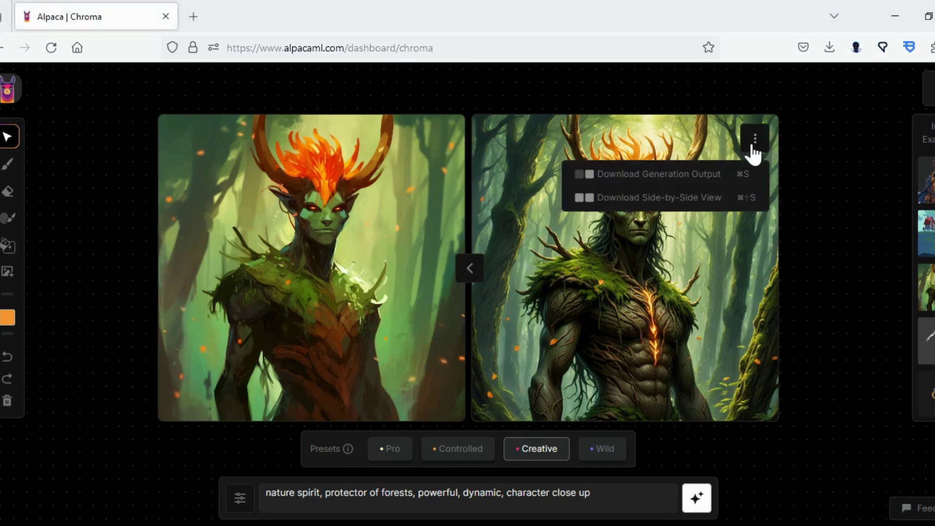
pyautogui.click(738, 182)
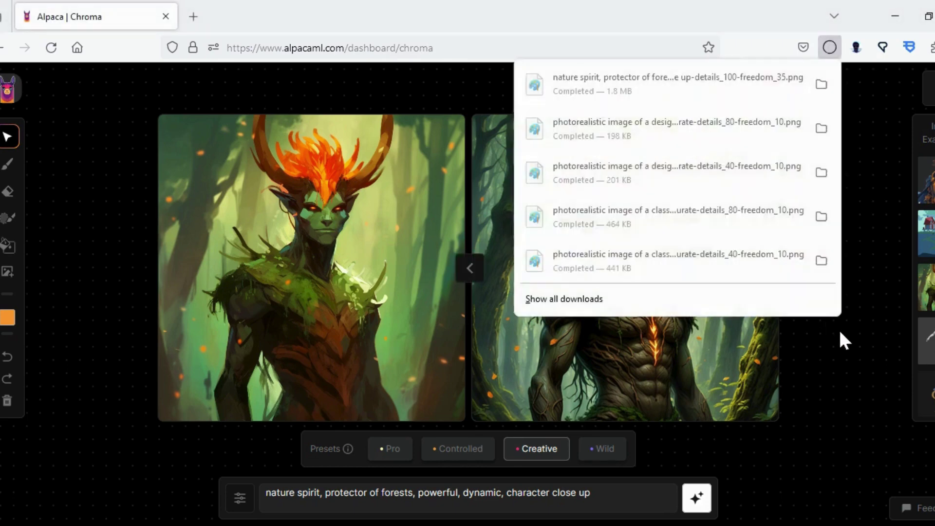
pyautogui.click(800, 393)
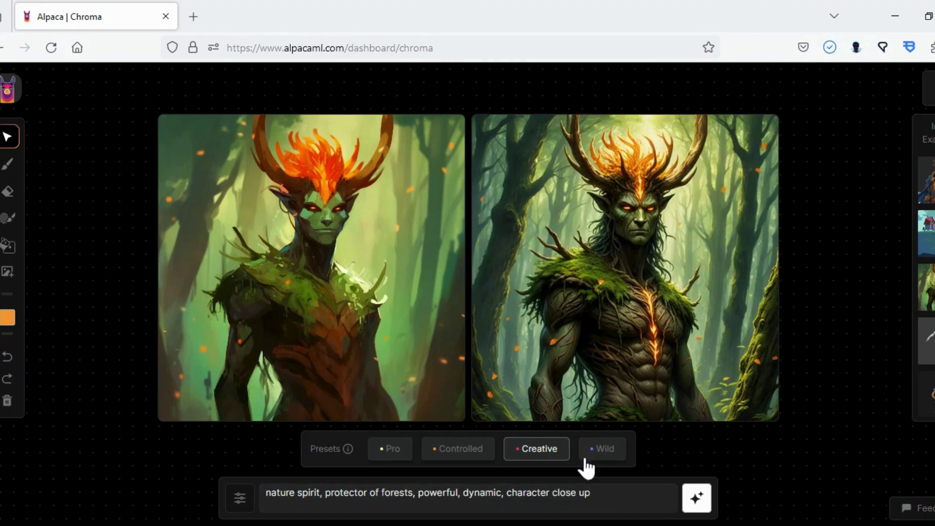
pyautogui.click(602, 448)
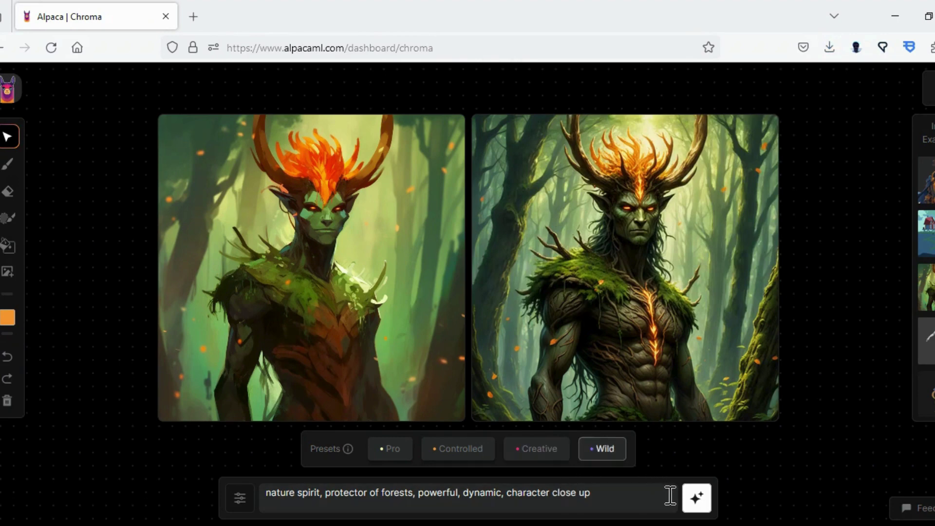
pyautogui.click(696, 509)
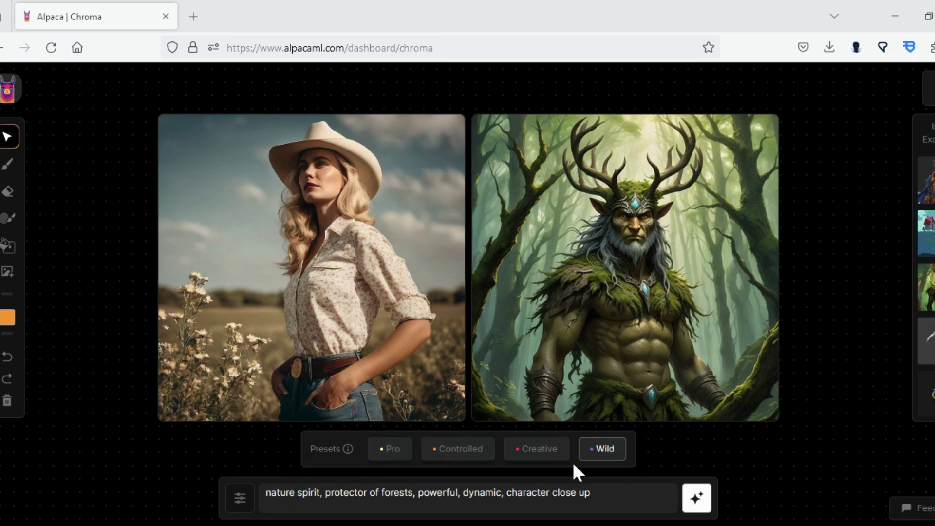
# Generate a Creative-preset nature spirit, then switch to Wild and Pro presets to compare results
pyautogui.click(520, 457)
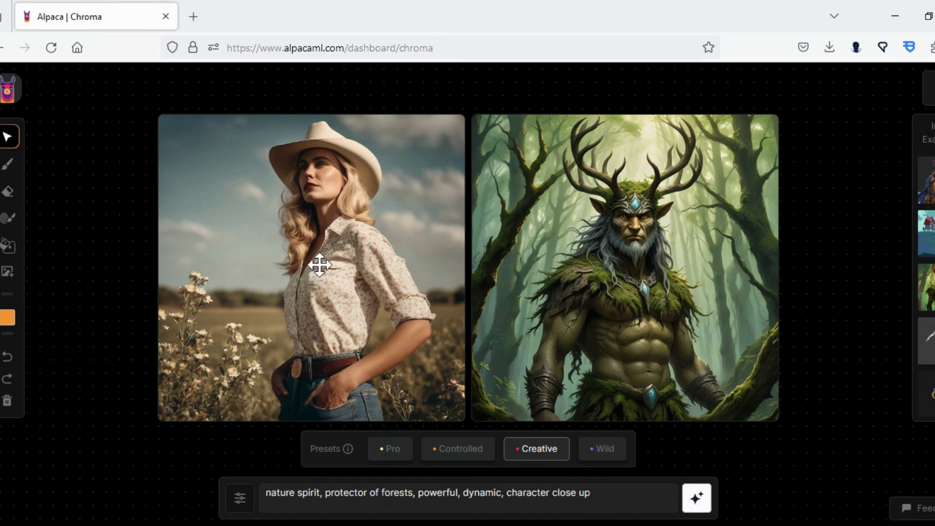
pyautogui.click(696, 500)
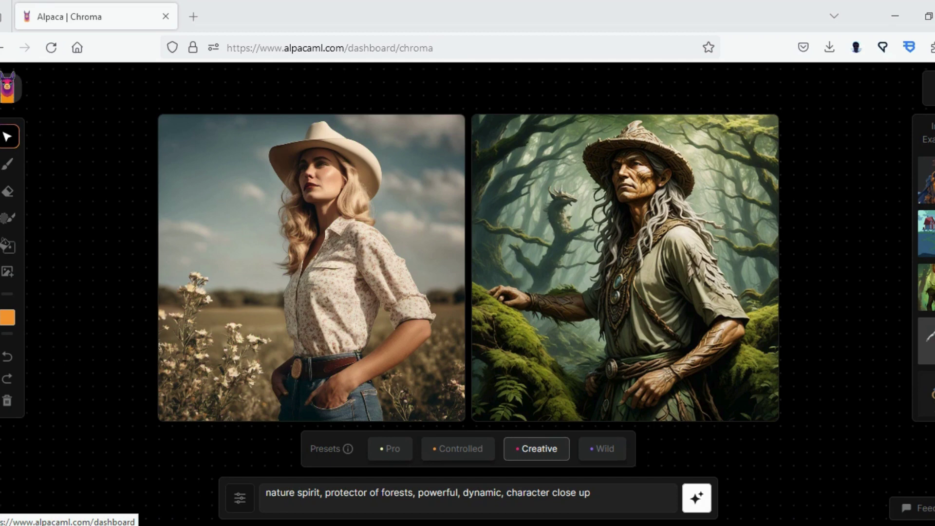
pyautogui.click(602, 448)
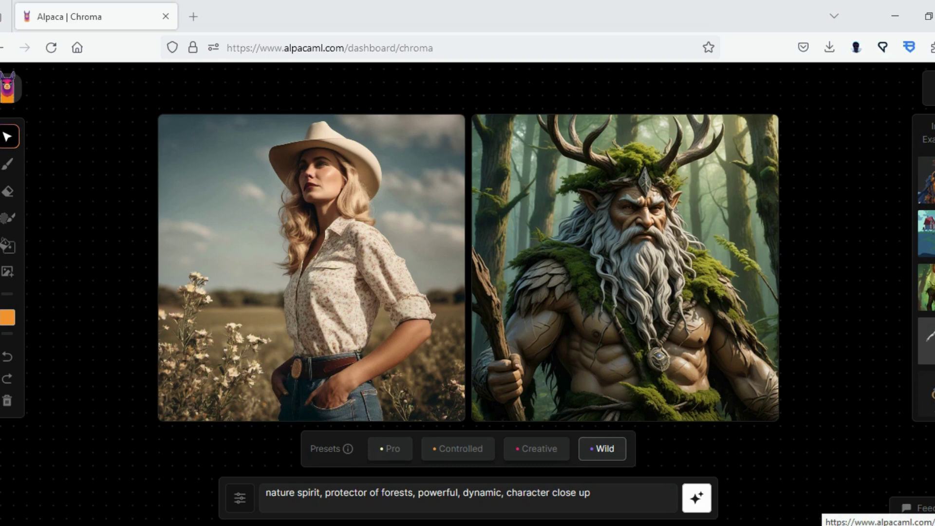
pyautogui.click(390, 449)
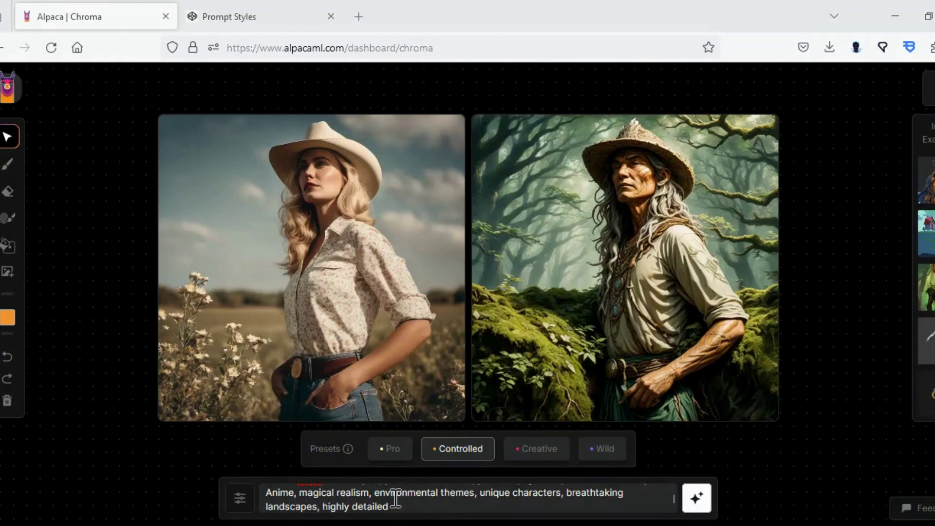
# Review the extended anime prompt and generate the Studio Ghibli-style image with the Creative preset
pyautogui.scroll(1, 395, 497)
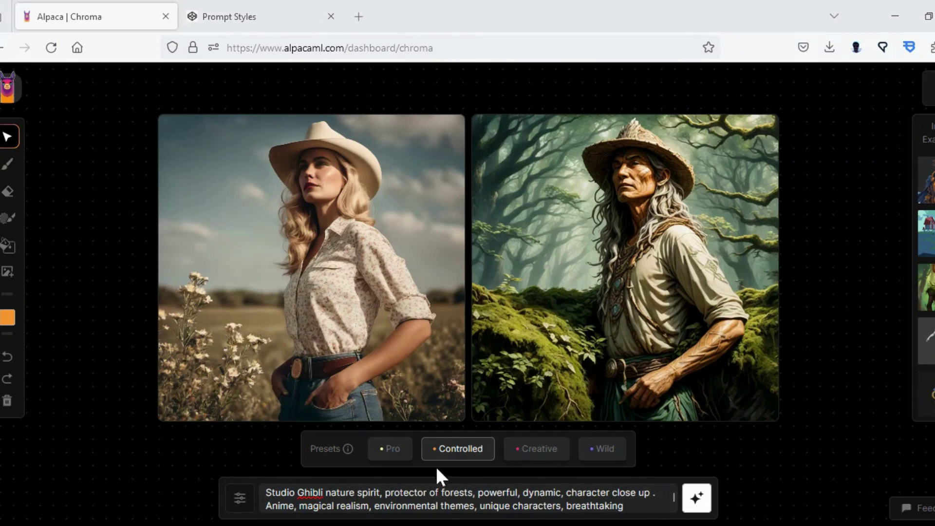
pyautogui.click(537, 450)
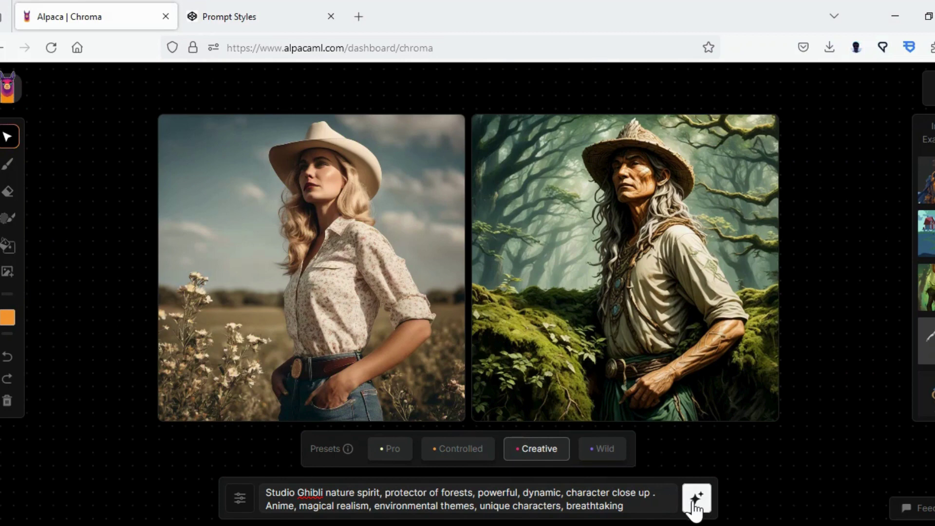
pyautogui.click(695, 506)
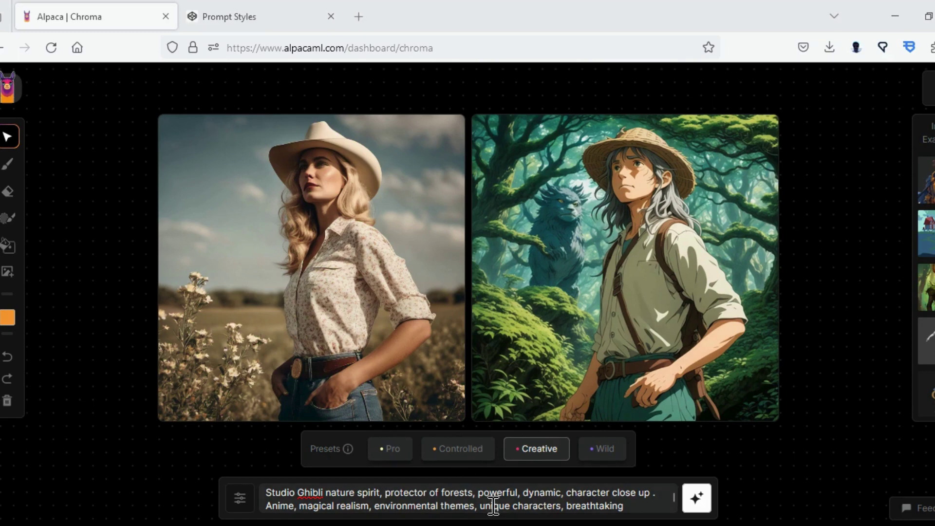
pyautogui.moveTo(624, 267)
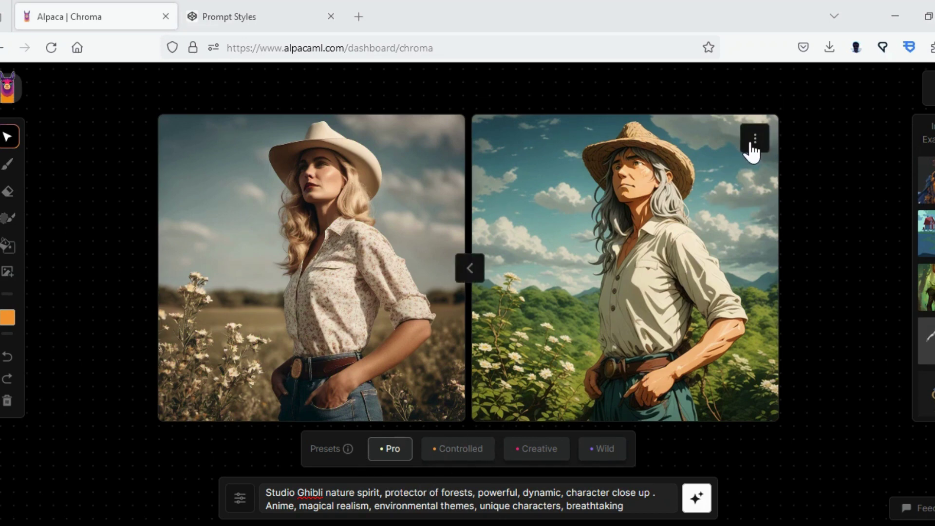
# Save the Ghibli-style result as a PNG, then generate a cowgirl-in-meadow image with the Controlled preset
pyautogui.click(752, 147)
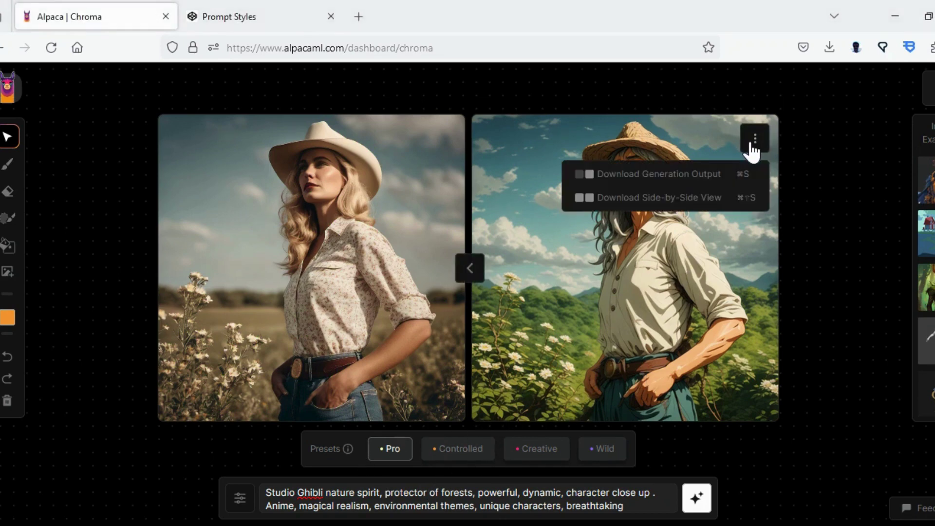
pyautogui.click(712, 177)
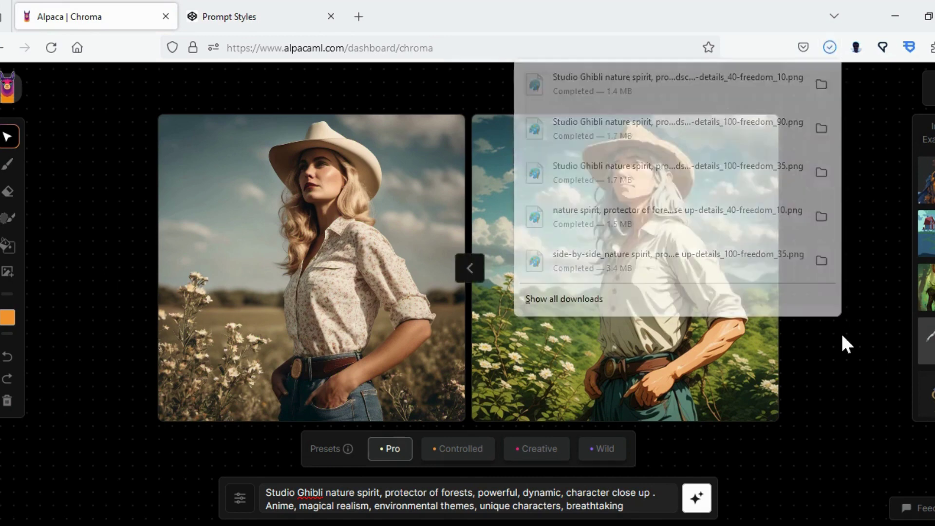
pyautogui.click(847, 343)
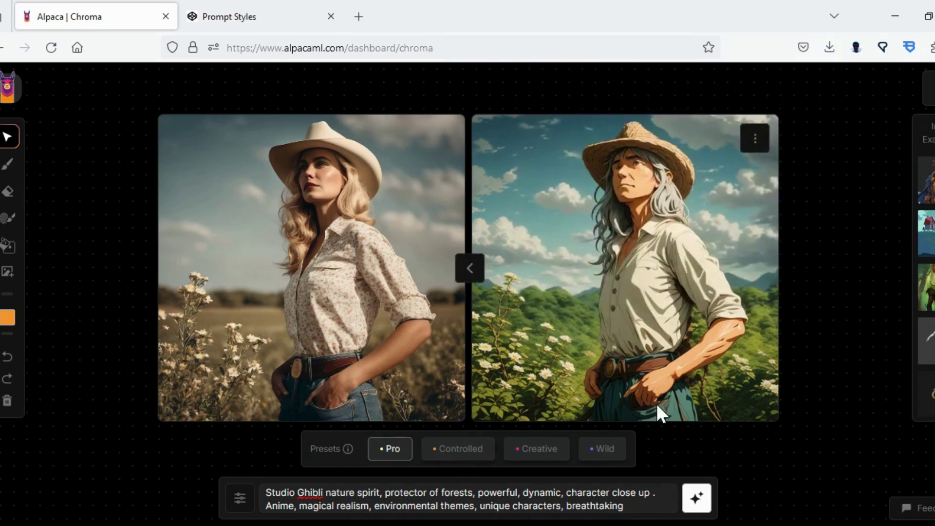
pyautogui.click(451, 450)
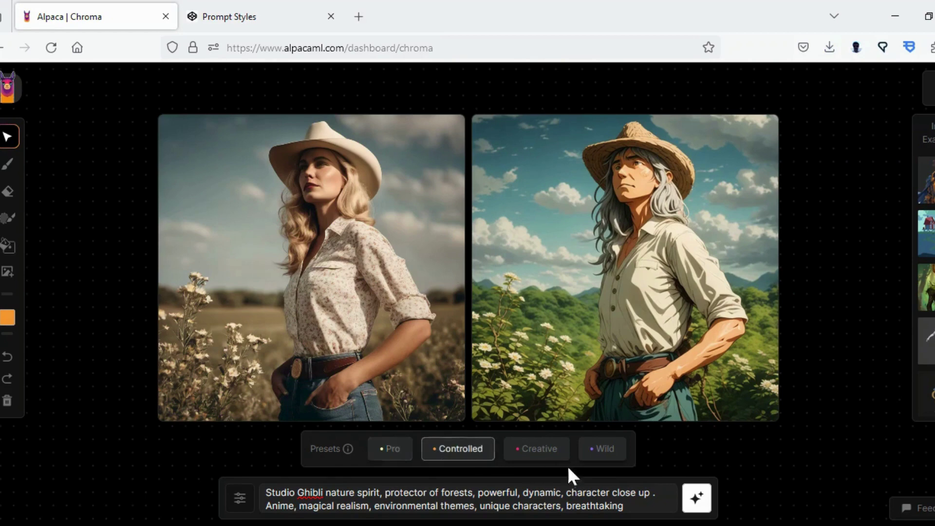
pyautogui.click(696, 498)
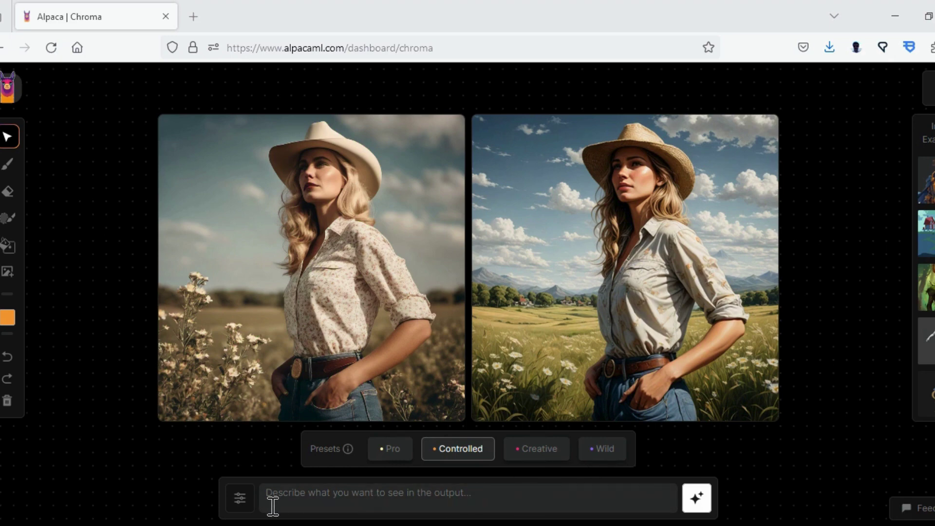
# Open the generation settings and place the cursor in the Exclude from image field
pyautogui.click(240, 498)
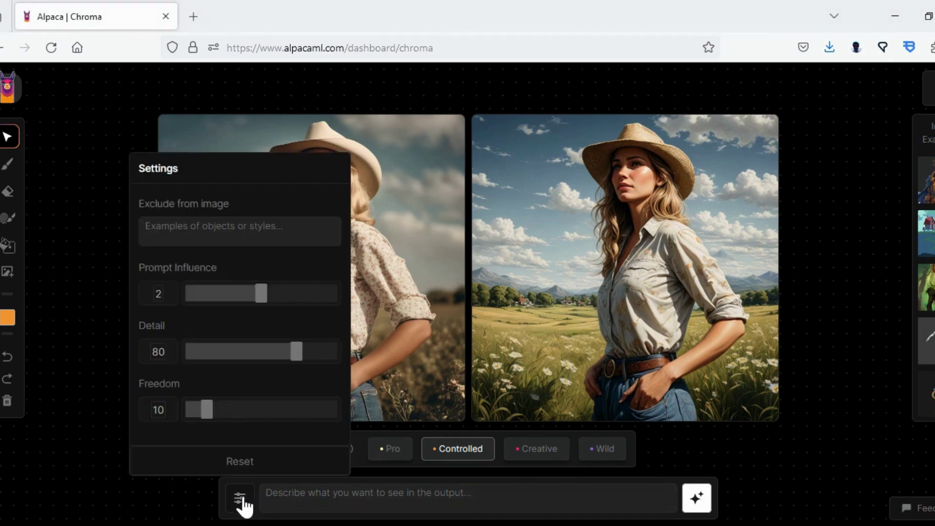
pyautogui.click(205, 225)
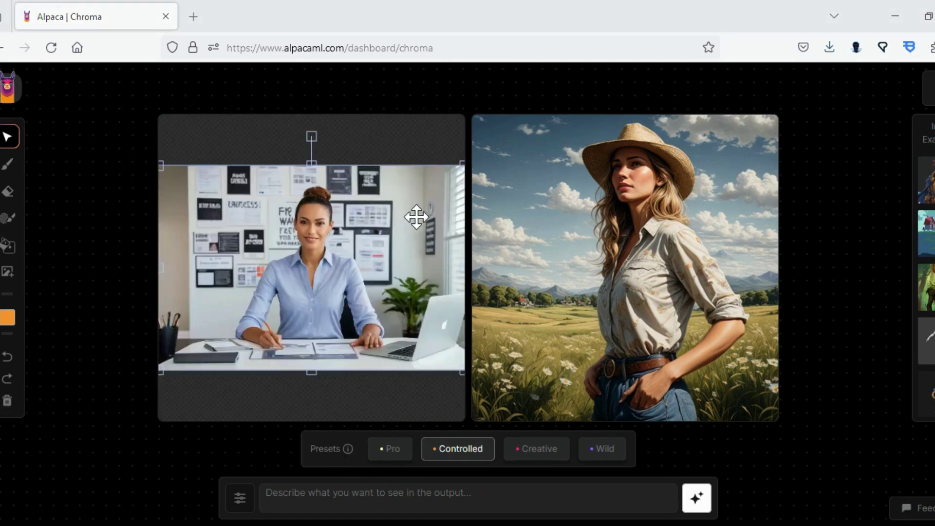
# Rotate and enlarge the office photo, then undo the last three resize changes
pyautogui.moveTo(312, 136)
pyautogui.mouseDown()
pyautogui.moveTo(344, 142)
pyautogui.moveTo(307, 136)
pyautogui.moveTo(314, 141)
pyautogui.mouseUp()
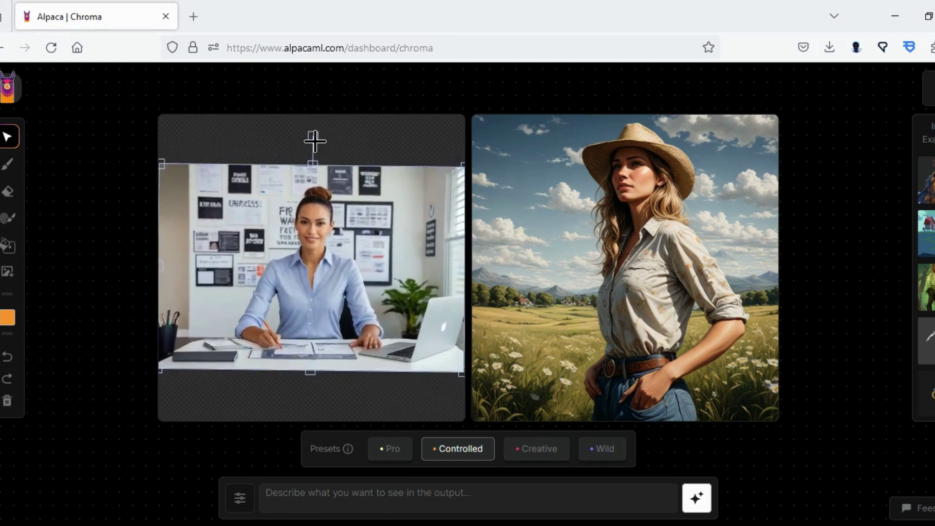
pyautogui.moveTo(162, 164); pyautogui.dragTo(137, 127)
pyautogui.click(461, 137)
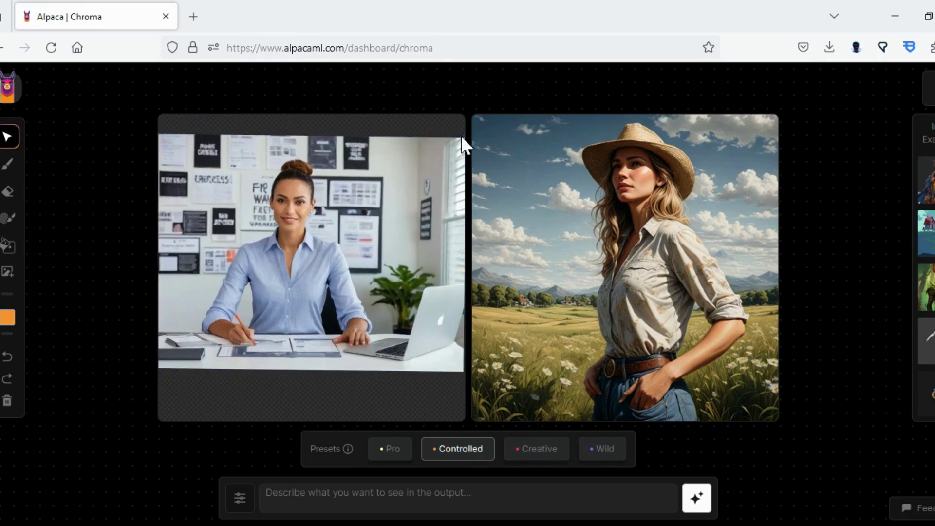
pyautogui.click(463, 138)
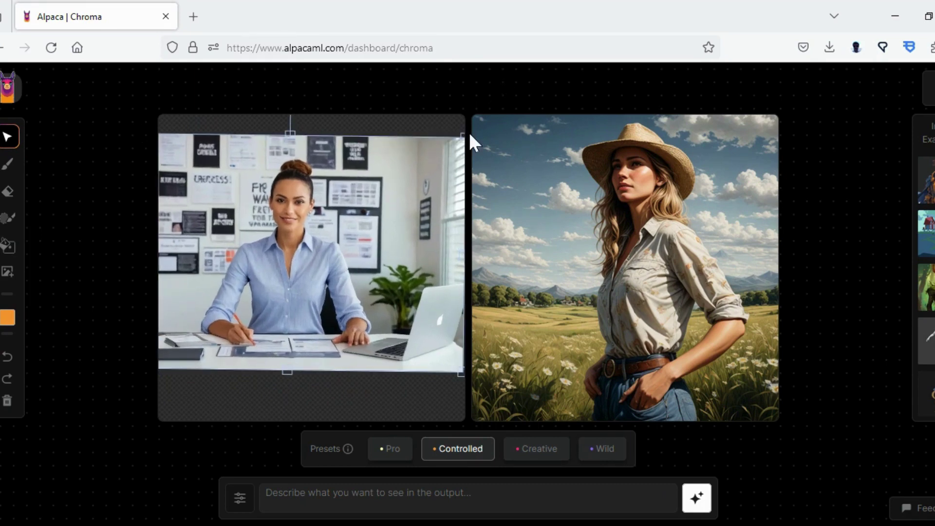
pyautogui.moveTo(464, 137); pyautogui.dragTo(490, 100)
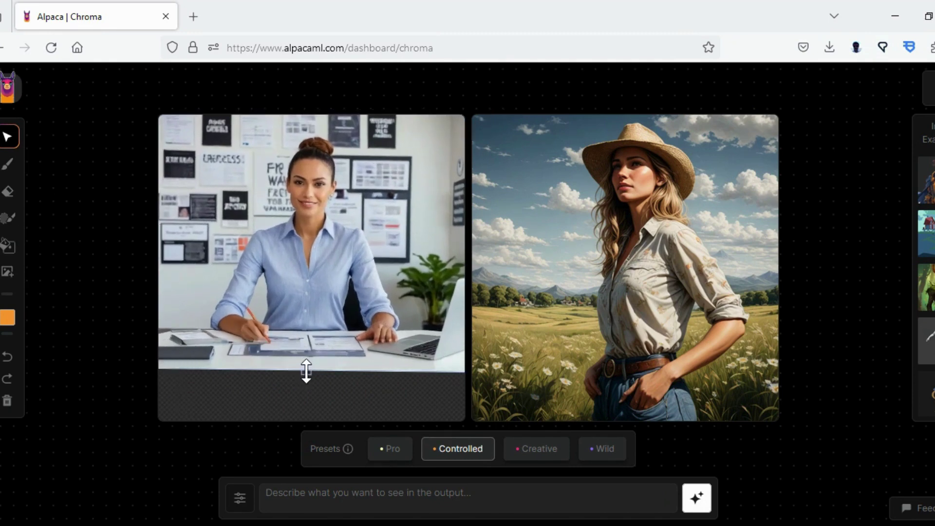
pyautogui.moveTo(305, 372); pyautogui.dragTo(353, 418)
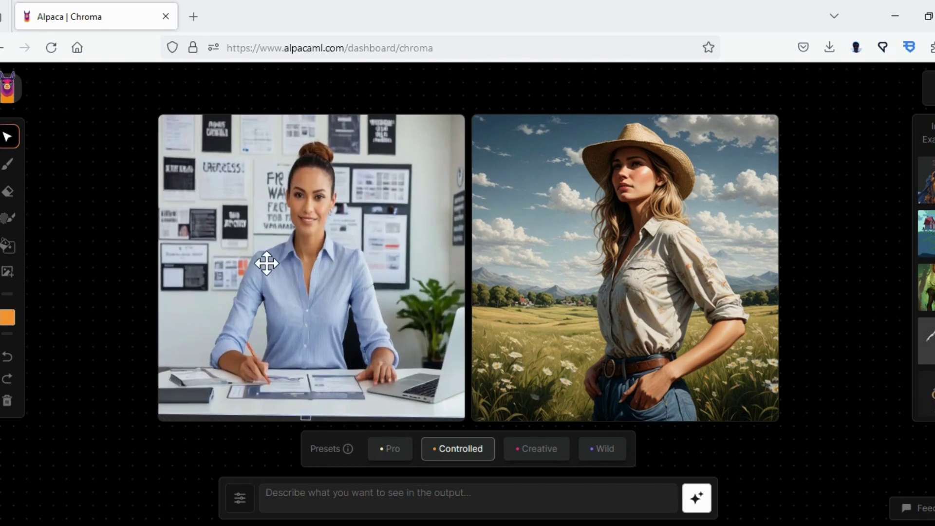
pyautogui.click(7, 358)
pyautogui.click(8, 361)
pyautogui.click(8, 360)
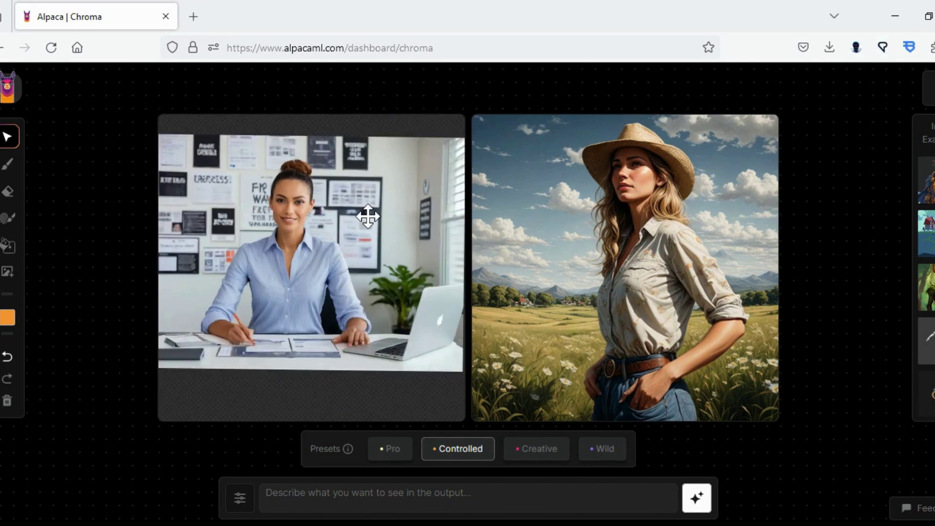
# Move, enlarge and widen the office photo until it covers the full canvas frame
pyautogui.moveTo(365, 214)
pyautogui.mouseDown()
pyautogui.moveTo(361, 251)
pyautogui.moveTo(444, 294)
pyautogui.moveTo(434, 286)
pyautogui.mouseUp()
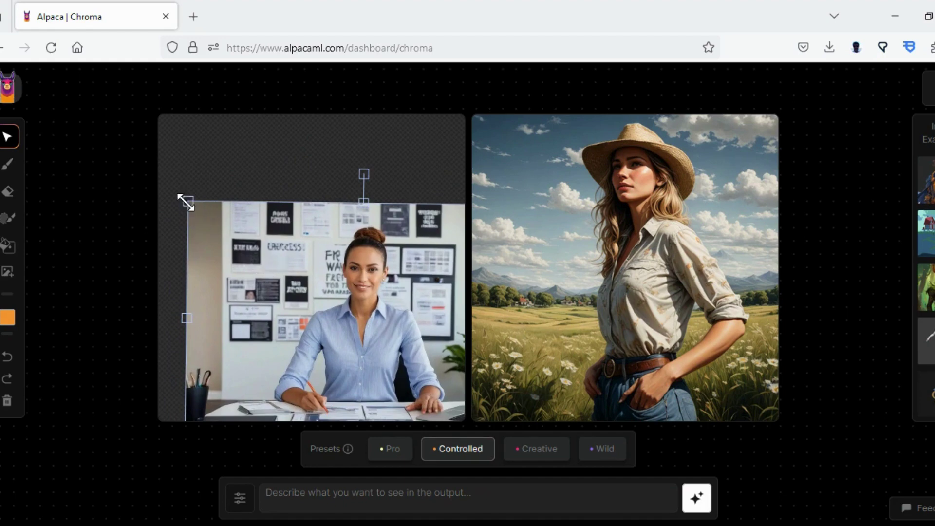
pyautogui.moveTo(185, 202); pyautogui.dragTo(52, 131)
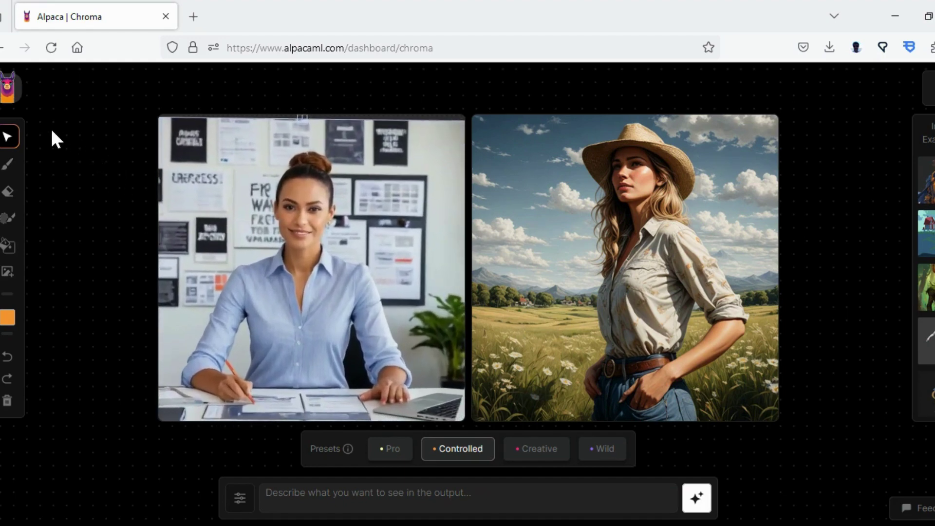
pyautogui.moveTo(382, 225); pyautogui.dragTo(428, 218)
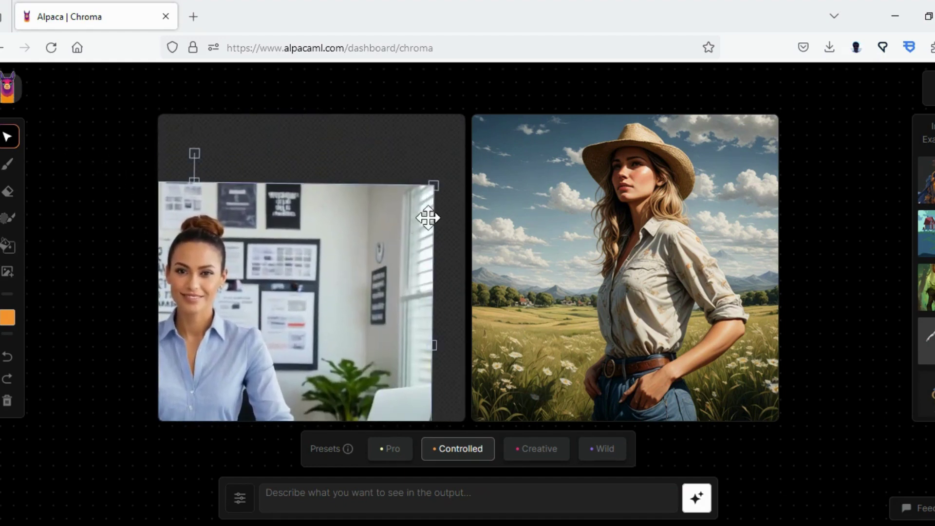
pyautogui.moveTo(433, 185); pyautogui.dragTo(479, 133)
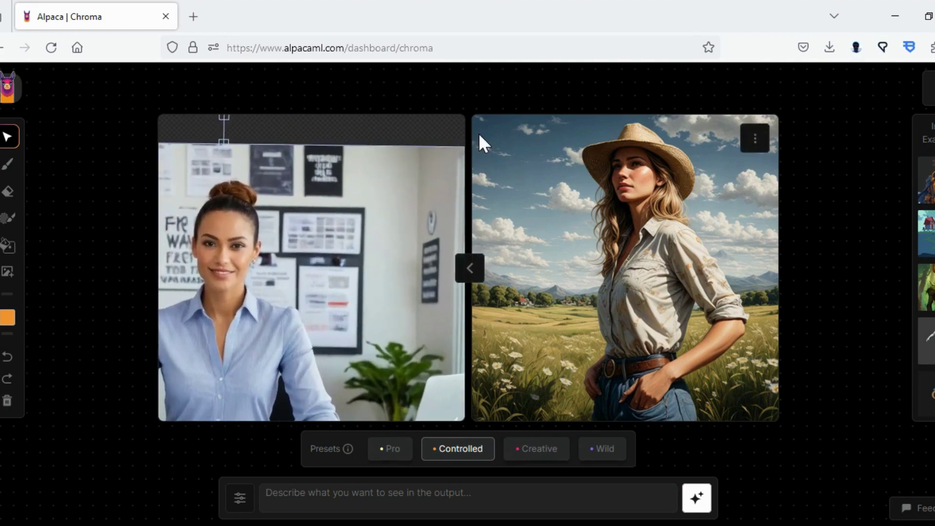
pyautogui.moveTo(316, 233)
pyautogui.mouseDown()
pyautogui.moveTo(369, 200)
pyautogui.moveTo(386, 213)
pyautogui.moveTo(387, 230)
pyautogui.moveTo(395, 185)
pyautogui.mouseUp()
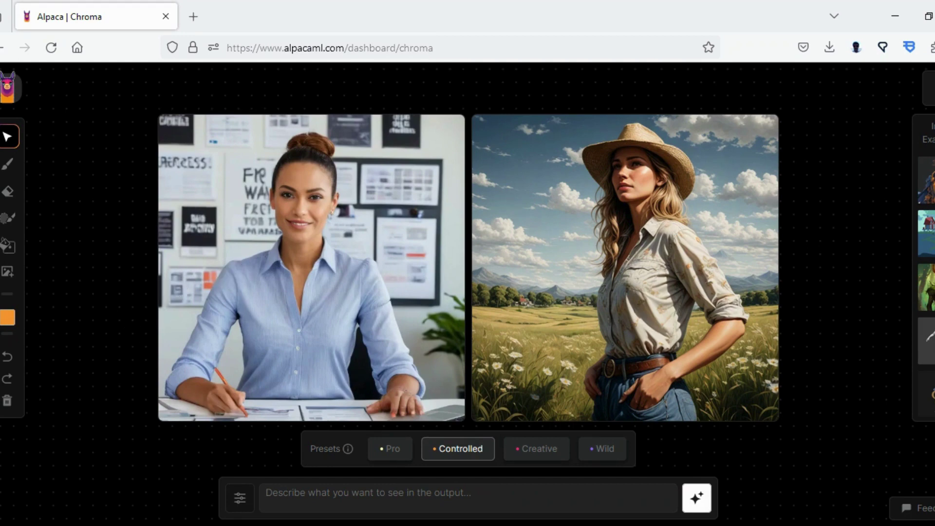
# Generate an image from the prompt 'cartoon character' using the Creative preset
pyautogui.write('cartoon character')
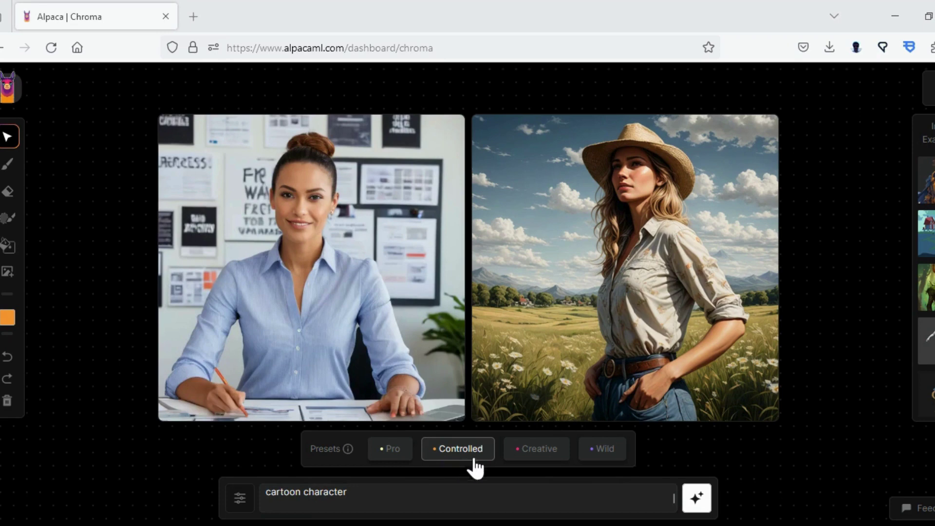
pyautogui.click(540, 453)
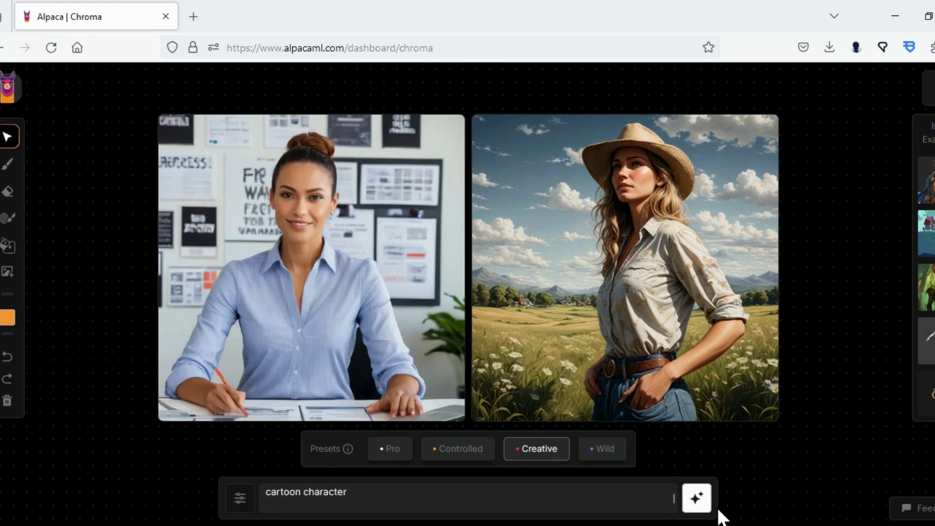
pyautogui.click(696, 497)
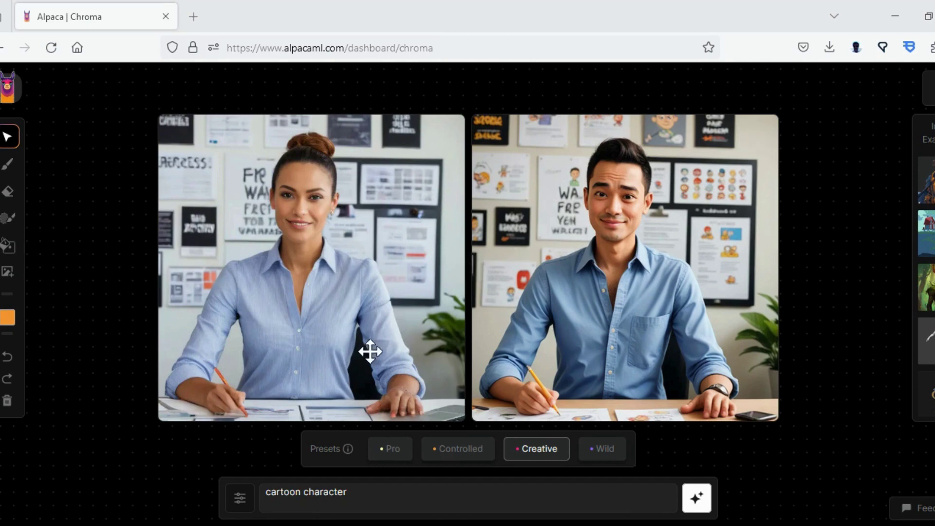
pyautogui.moveTo(589, 238)
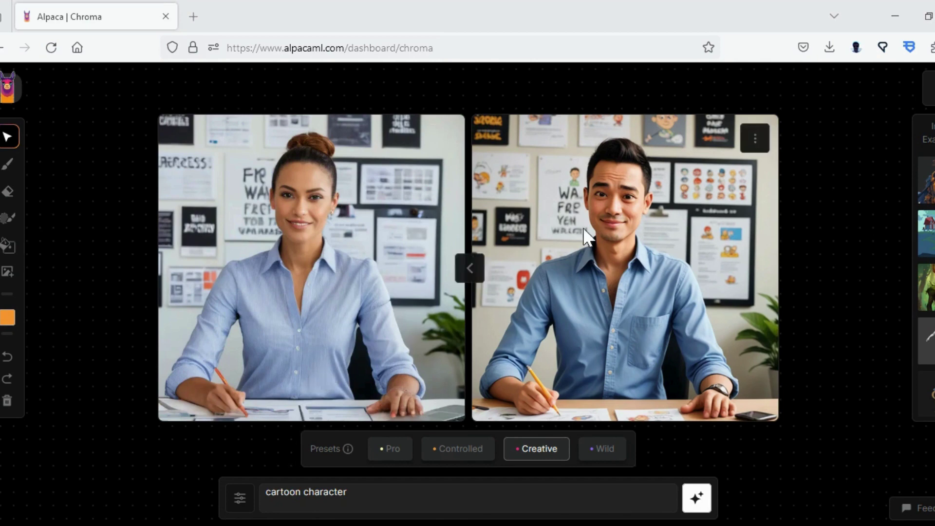
# Download the blue-shirted office man result as a PNG
pyautogui.click(763, 141)
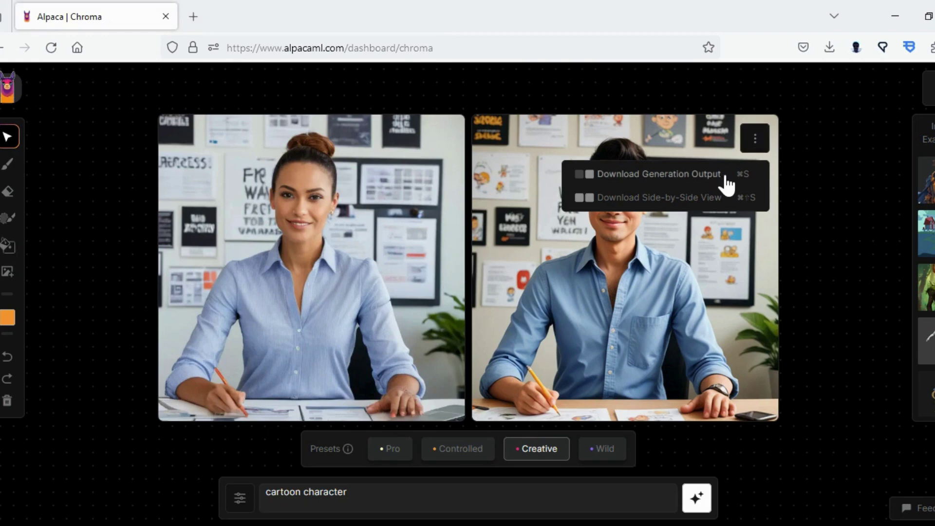
pyautogui.click(726, 178)
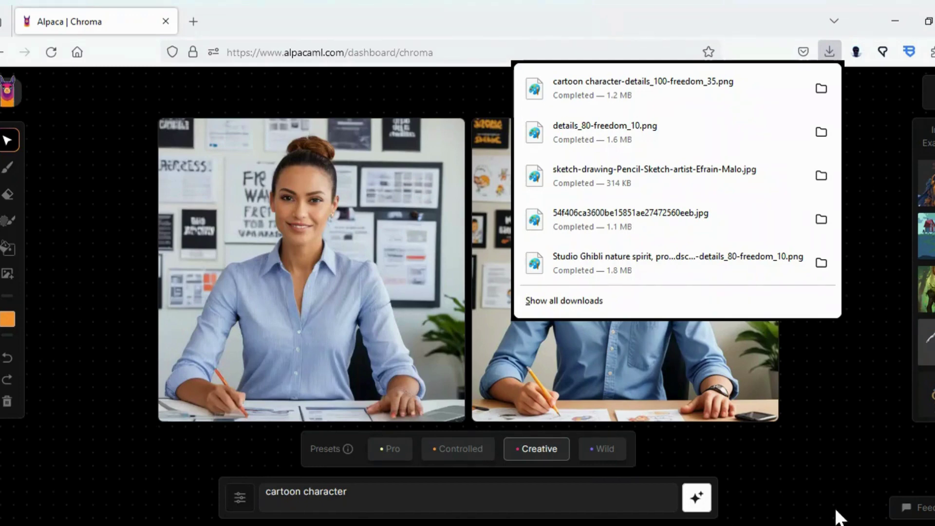
pyautogui.click(841, 475)
pyautogui.write('manga')
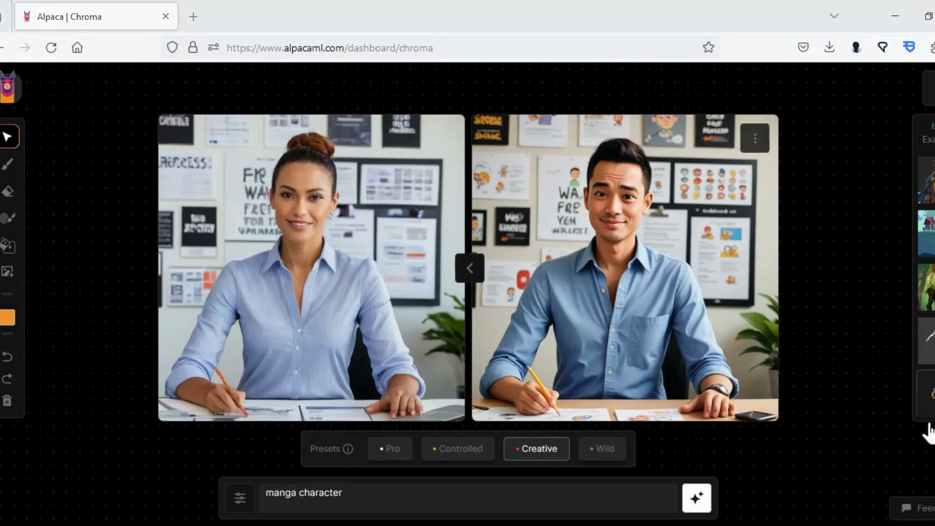
# Regenerate with the 'manga character' prompt and save the result as a PNG
pyautogui.click(696, 498)
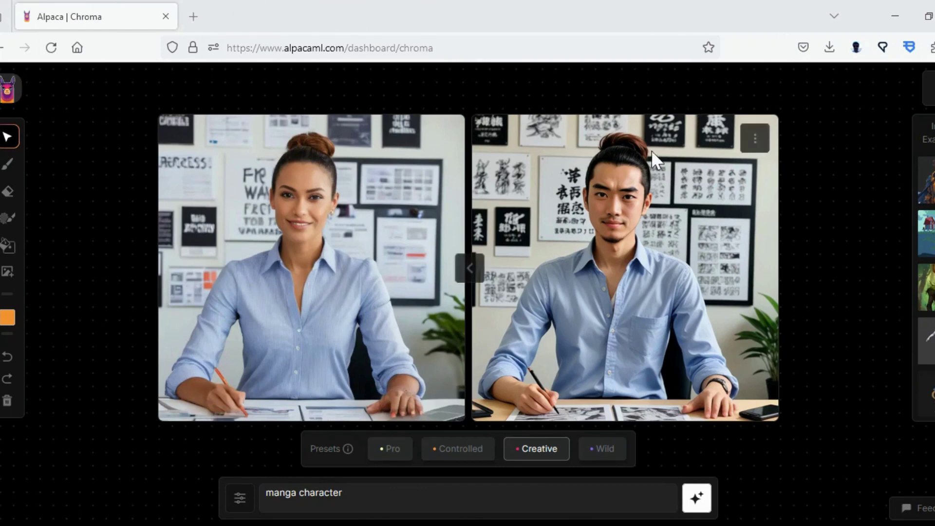
pyautogui.click(756, 147)
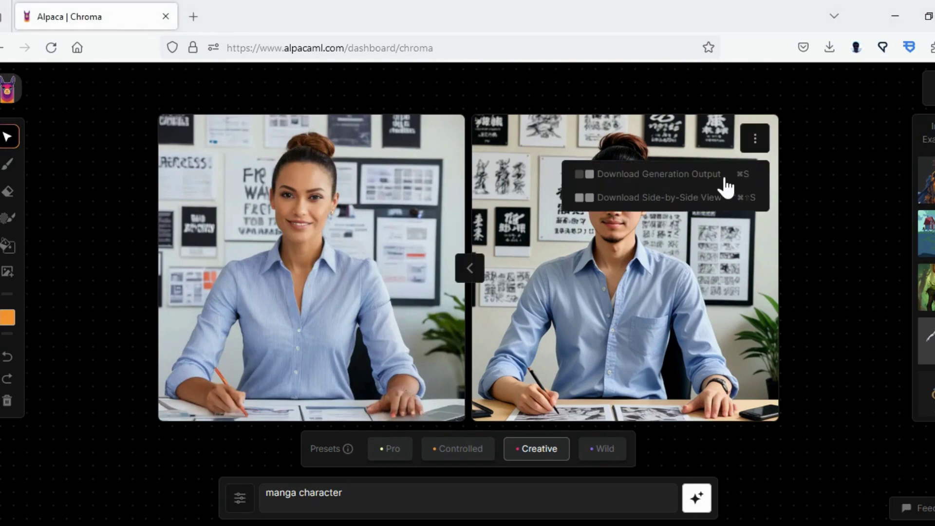
pyautogui.click(694, 199)
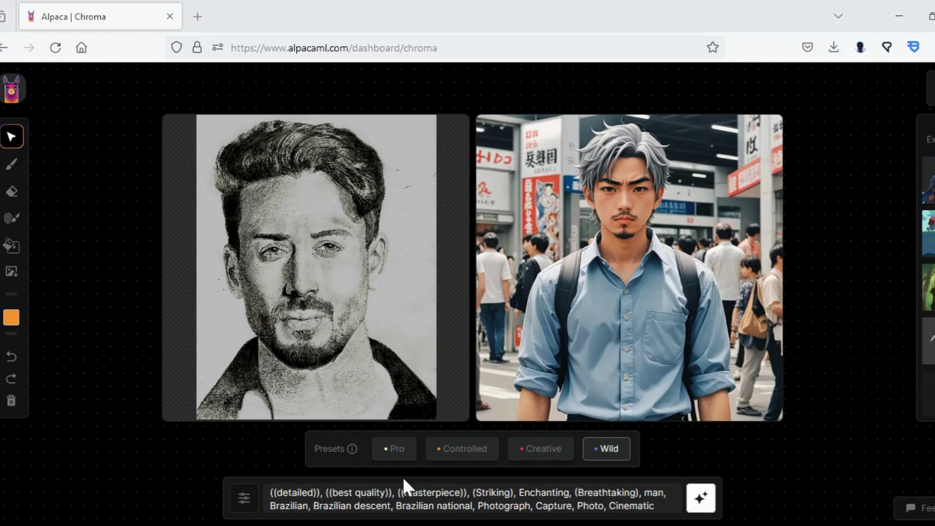
# Review the long Brazilian-man photograph prompt and select the Pro preset
pyautogui.scroll(-5, 404, 494)
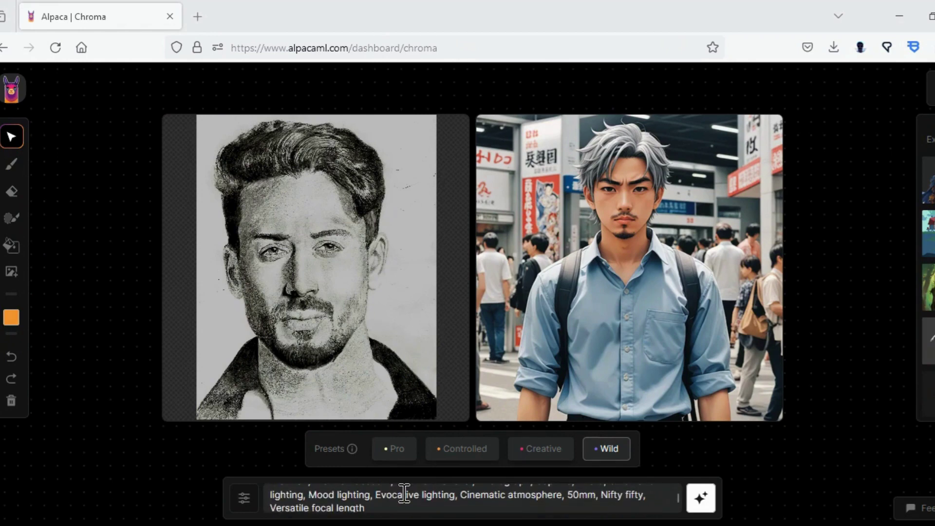
pyautogui.scroll(5, 405, 494)
pyautogui.click(413, 454)
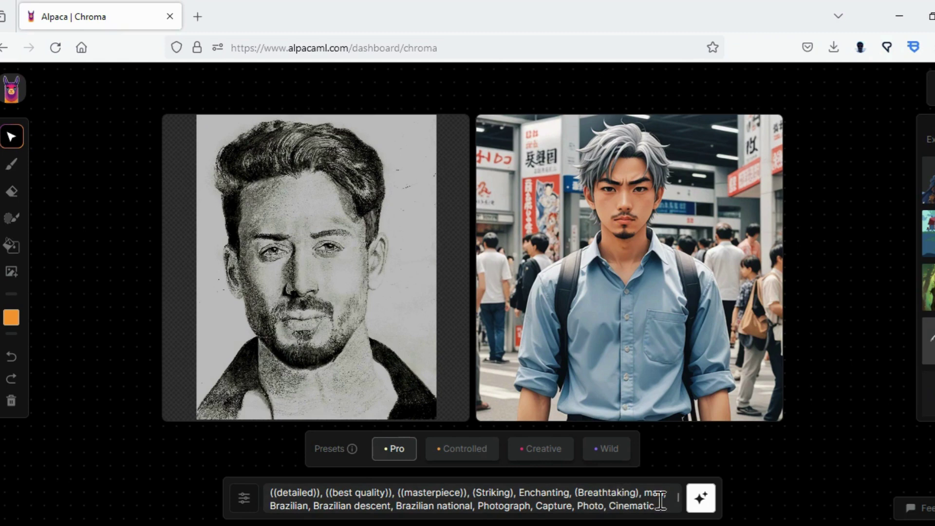
# Generate a Pro-preset portrait from the man's pencil sketch
pyautogui.click(701, 501)
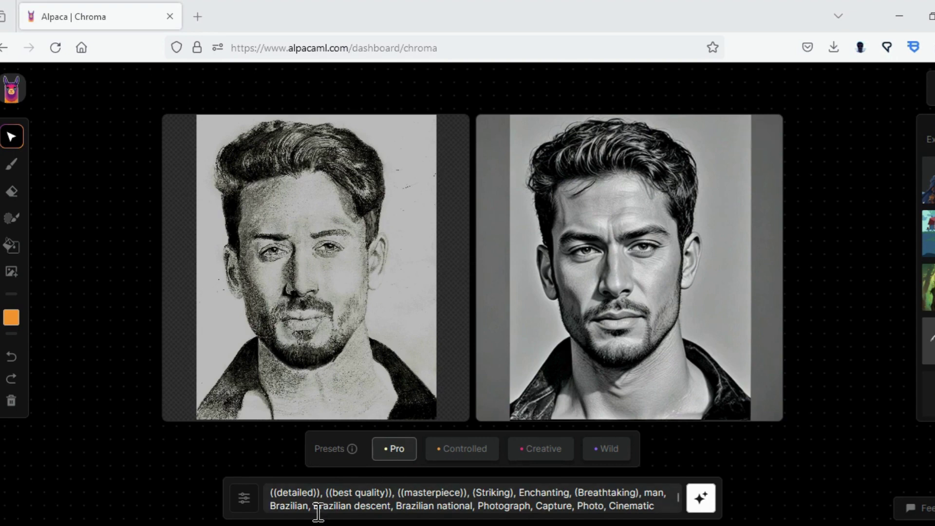
pyautogui.scroll(-2, 336, 506)
pyautogui.scroll(2, 362, 490)
pyautogui.scroll(-2, 634, 495)
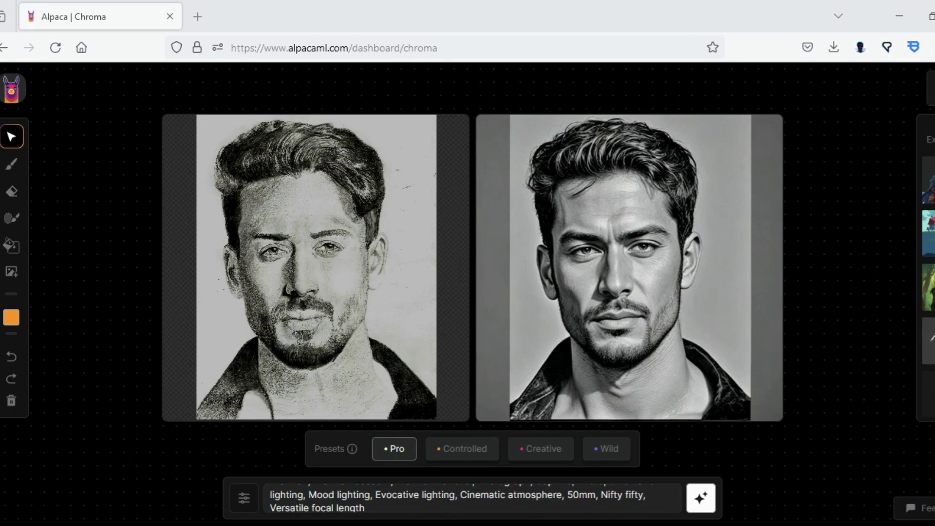
# Regenerate with Creative and download that portrait as PNG, then regenerate with Wild
pyautogui.click(540, 448)
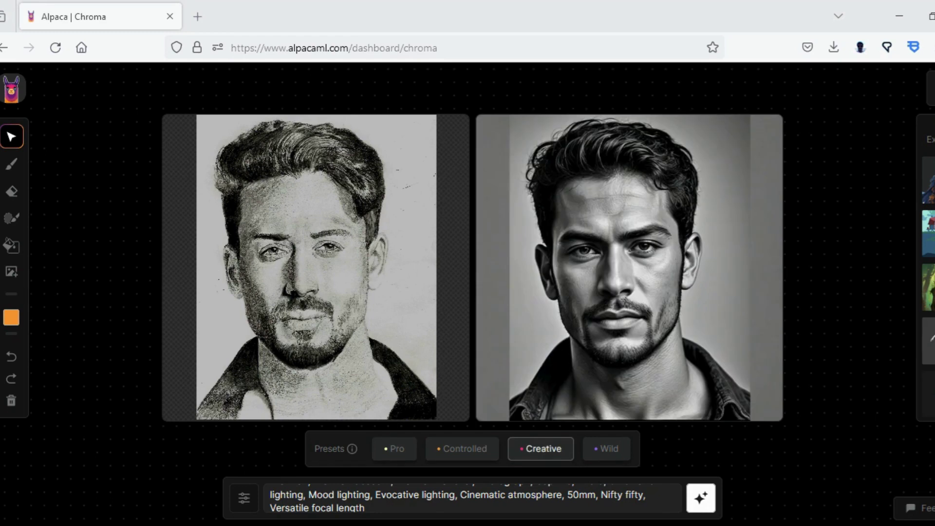
pyautogui.moveTo(630, 267)
pyautogui.click(757, 140)
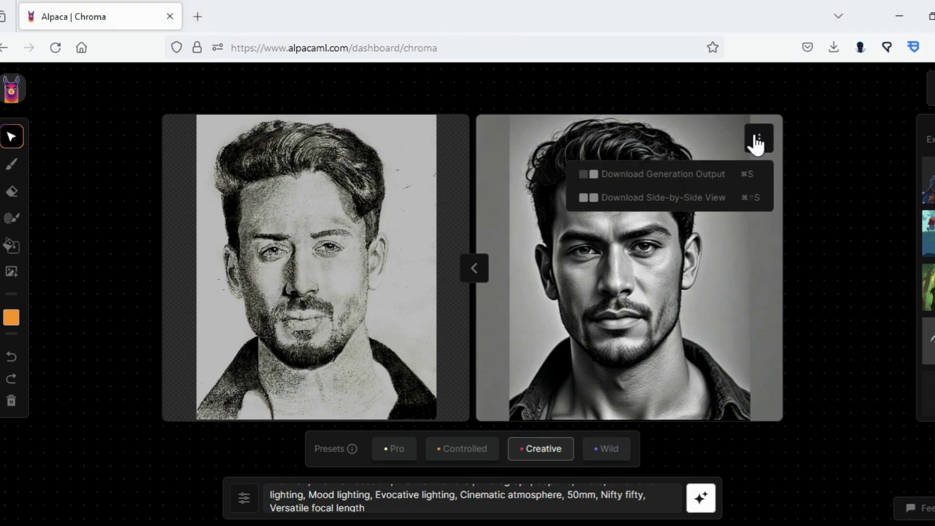
pyautogui.click(731, 197)
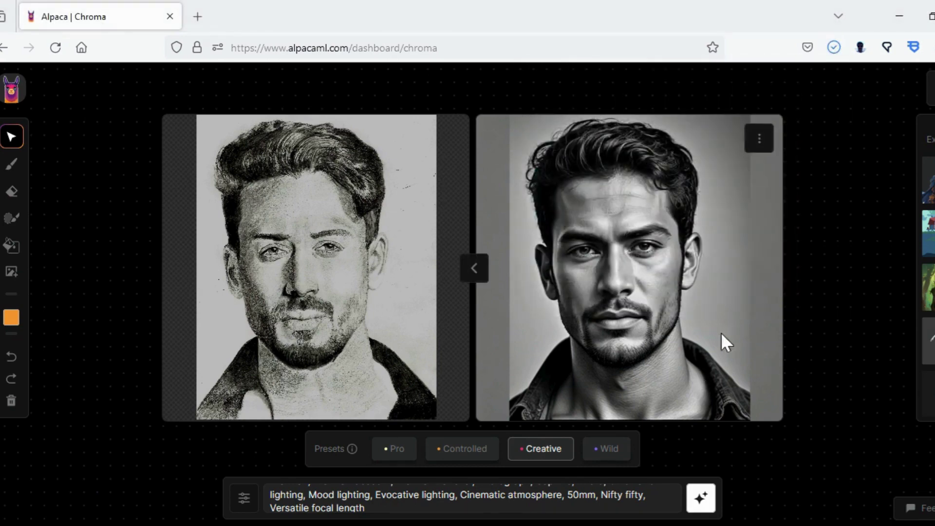
pyautogui.click(618, 458)
pyautogui.click(702, 498)
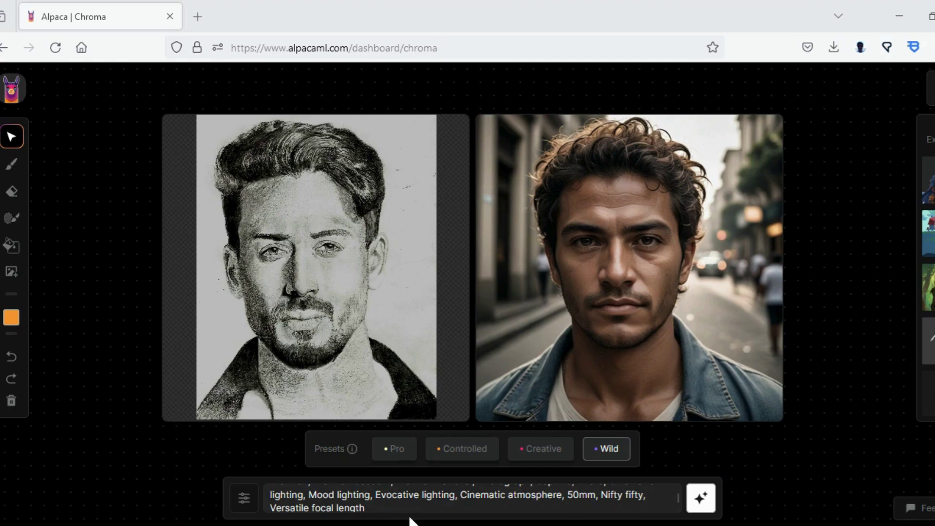
# Open the generation settings showing Detail 100 and Freedom 90
pyautogui.click(244, 497)
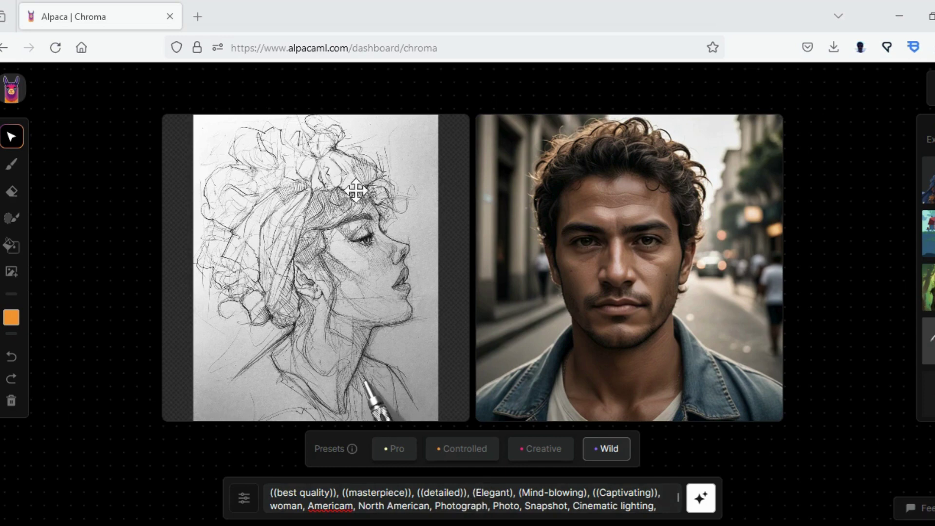
# Generate Pro-preset line art of the woman's profile sketch, save it as PNG, and select Controlled
pyautogui.click(396, 450)
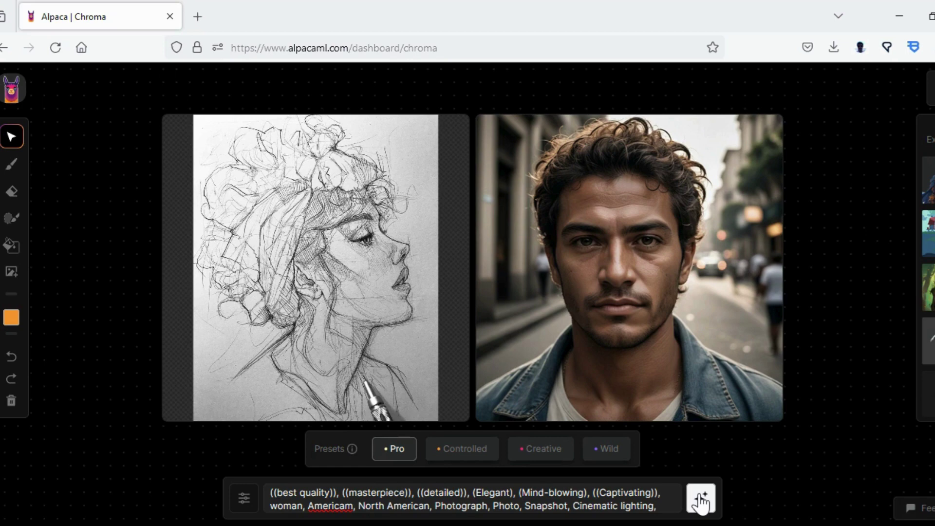
pyautogui.click(701, 501)
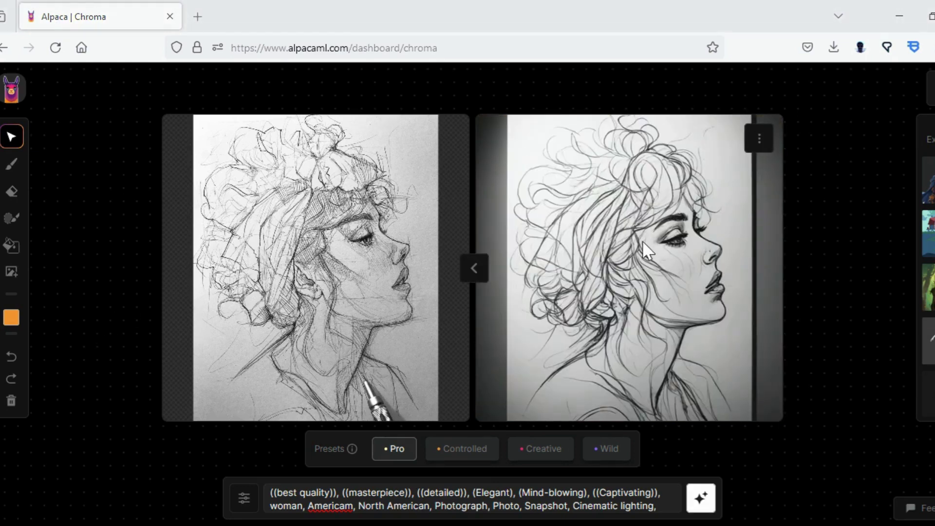
pyautogui.click(759, 140)
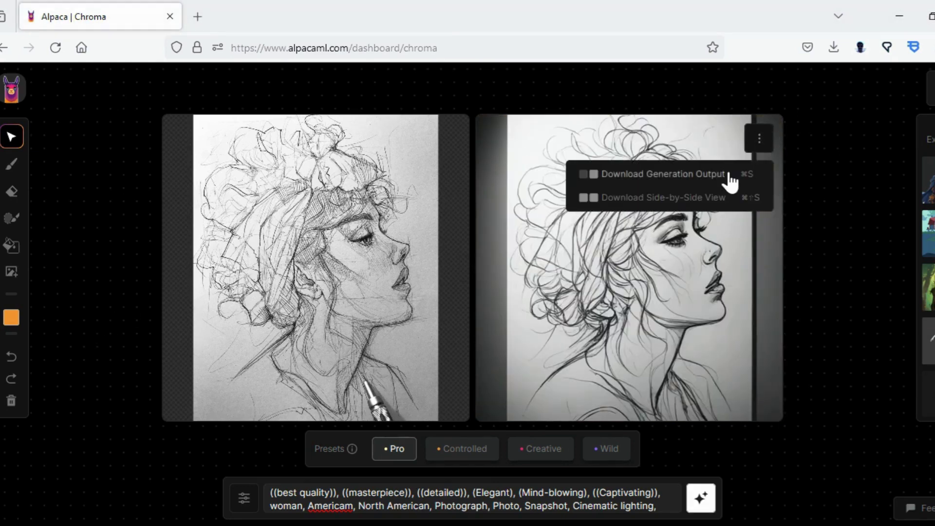
pyautogui.click(746, 197)
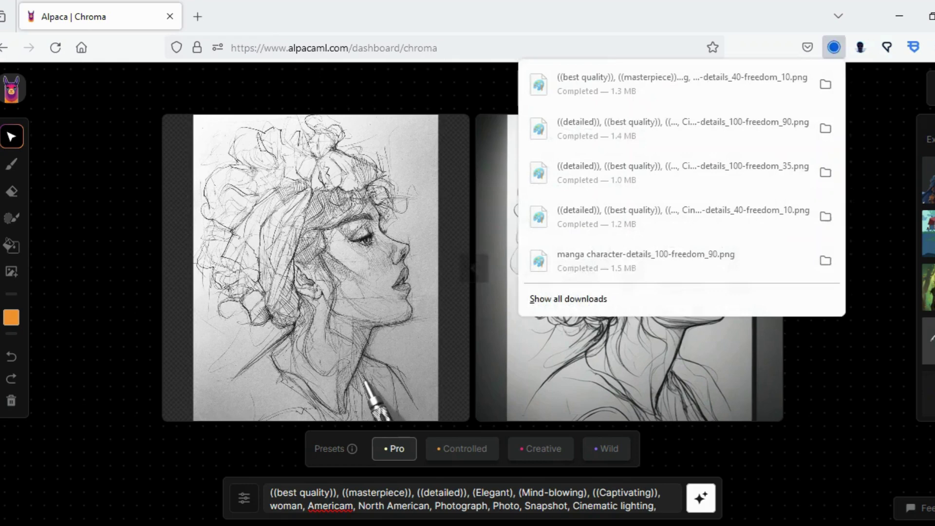
pyautogui.click(822, 375)
pyautogui.click(475, 455)
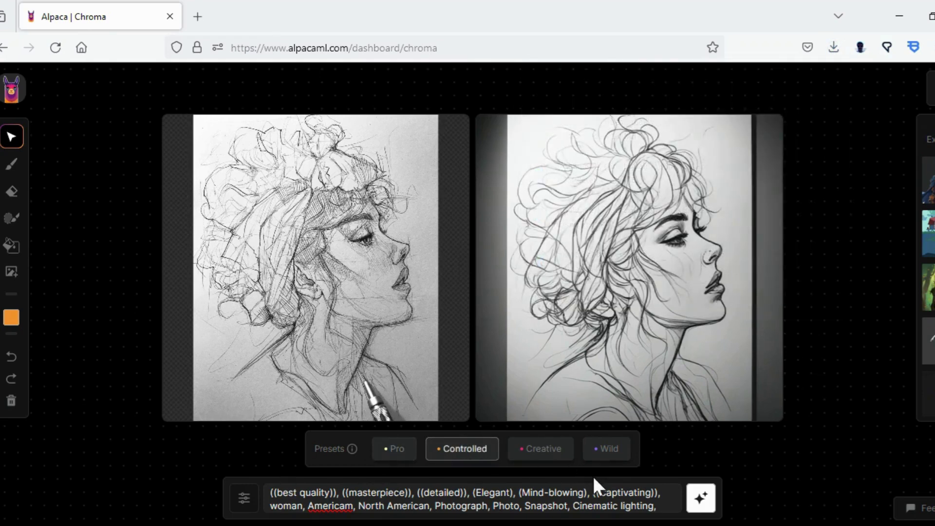
# Generate a new line drawing of the woman, download it as PNG, and select Wild
pyautogui.click(700, 498)
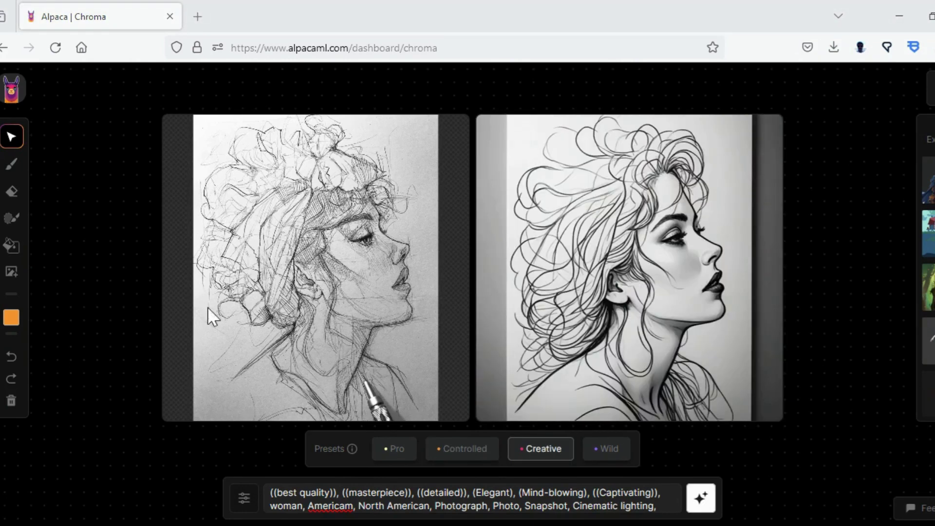
pyautogui.moveTo(629, 268)
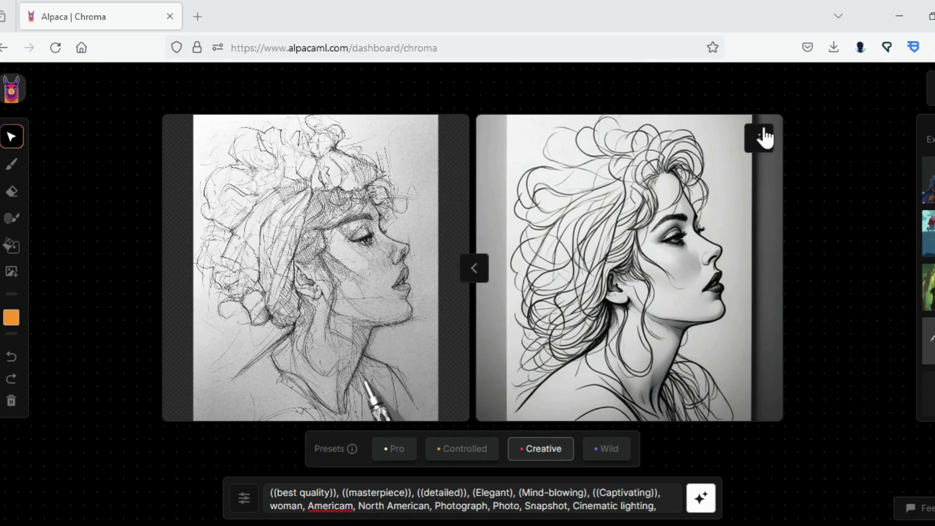
pyautogui.click(761, 138)
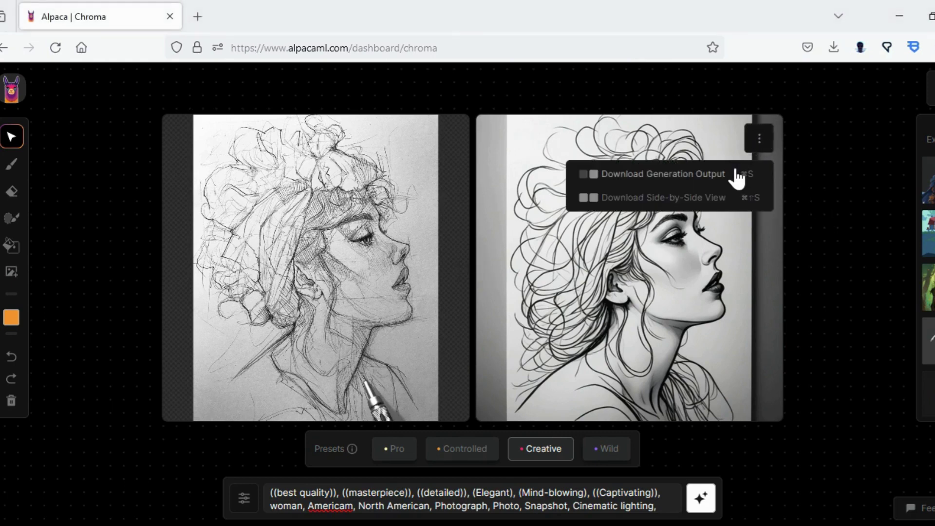
pyautogui.click(738, 174)
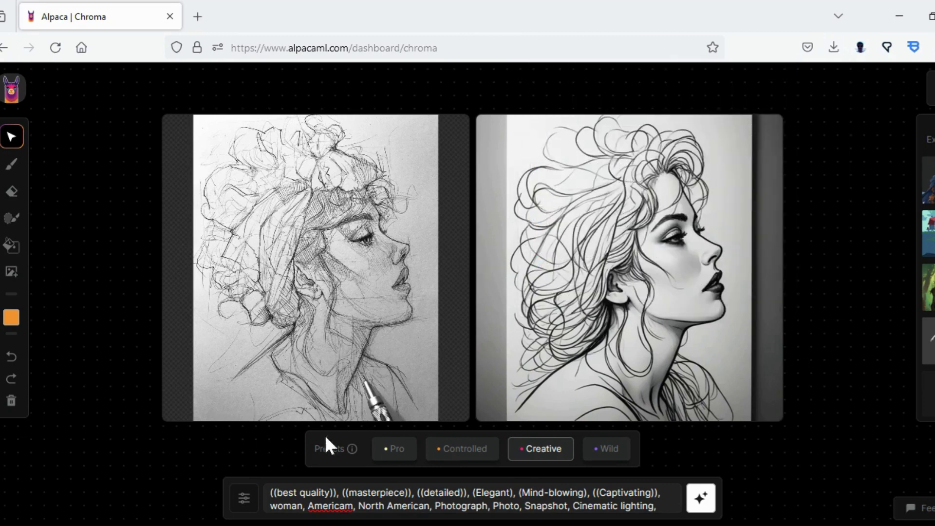
pyautogui.click(614, 449)
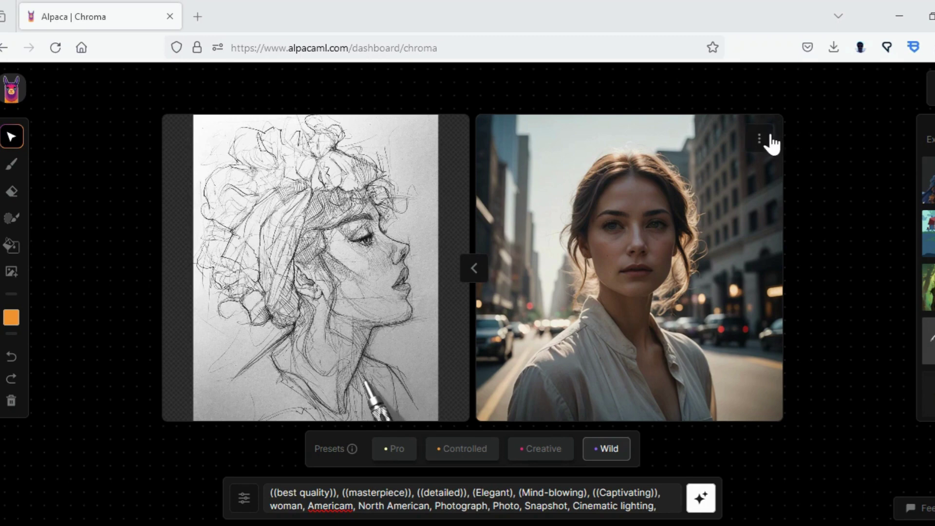
# Download the Wild-preset city-street photo of the woman as a 1.4 MB PNG
pyautogui.click(760, 141)
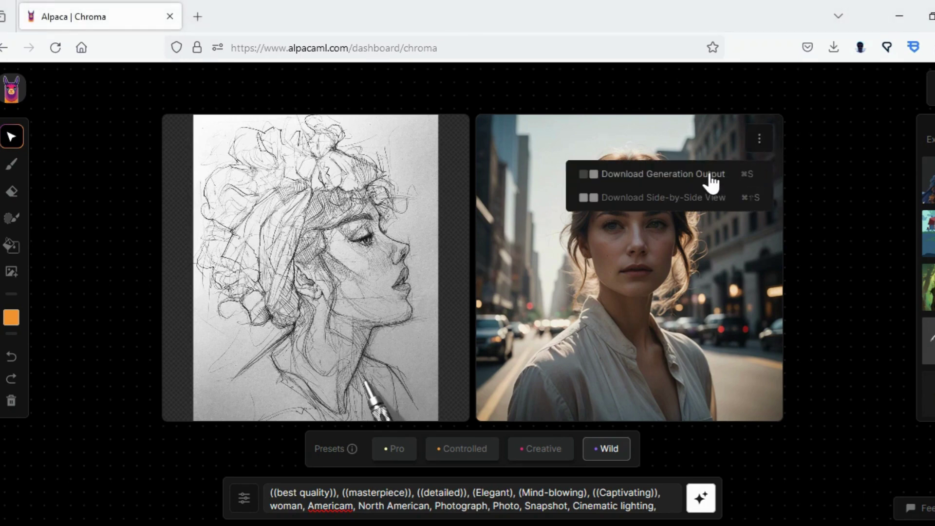
pyautogui.click(710, 182)
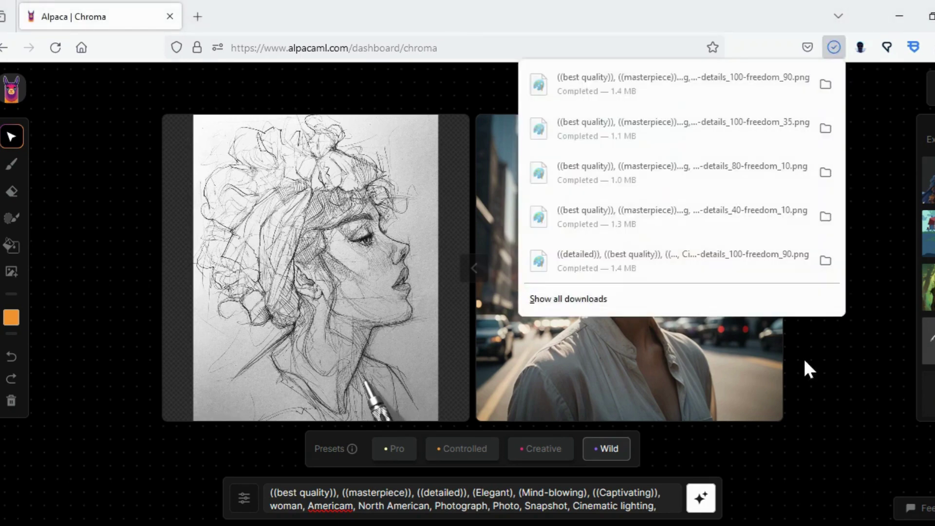
pyautogui.click(811, 370)
pyautogui.moveTo(628, 343)
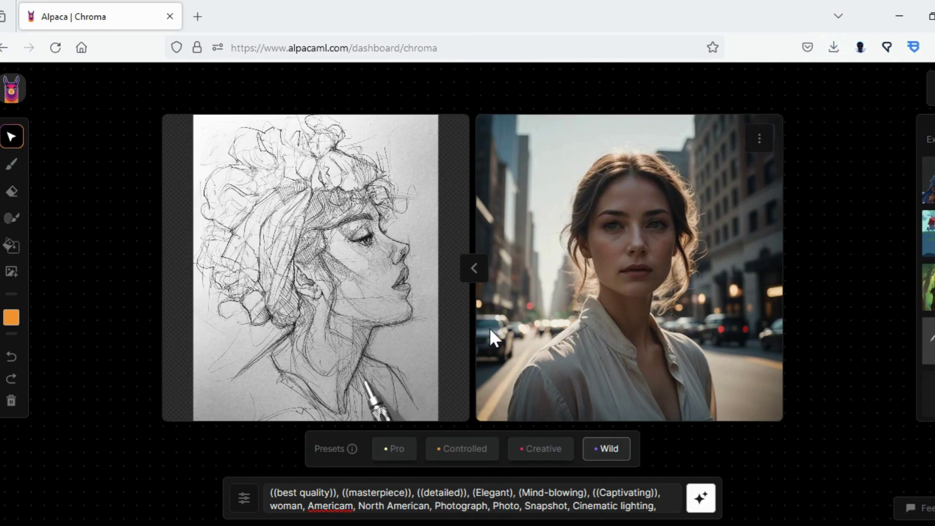